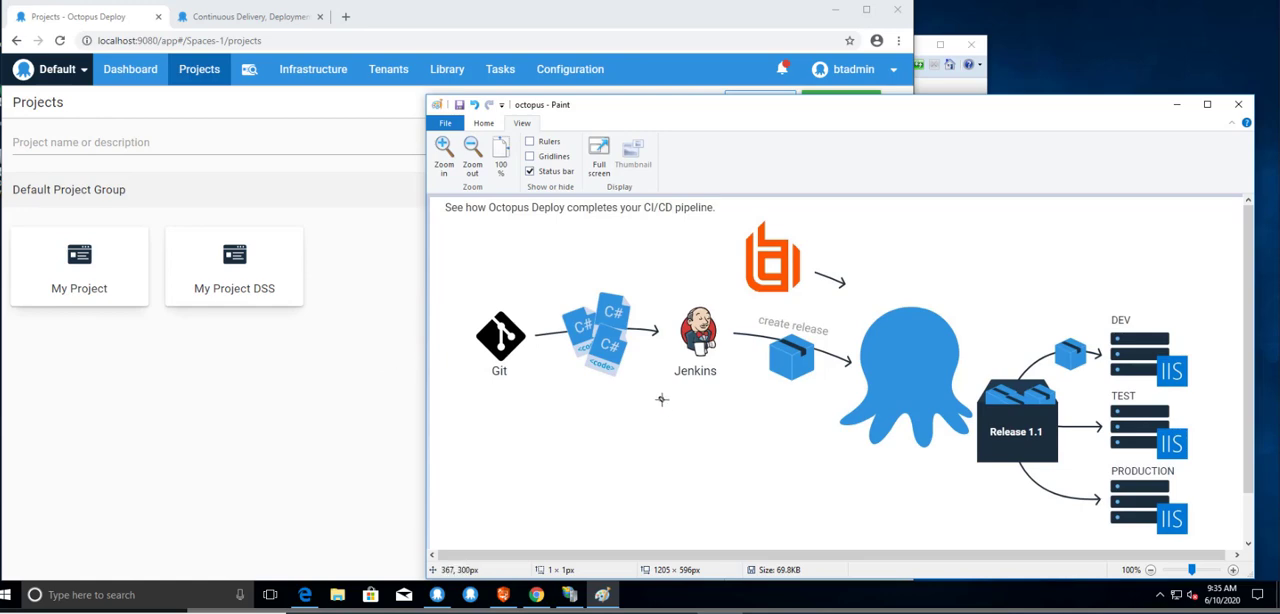
# Switch to the Octopus Deploy browser window and open the deployment process of My Project.
pyautogui.click(318, 418)
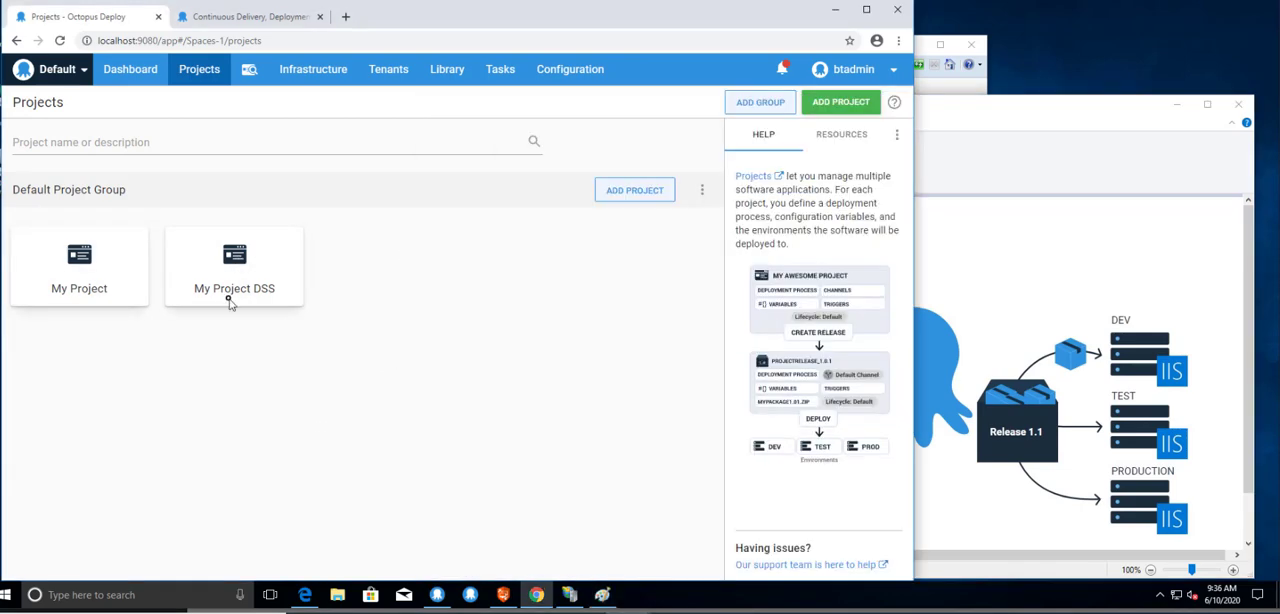
pyautogui.click(116, 264)
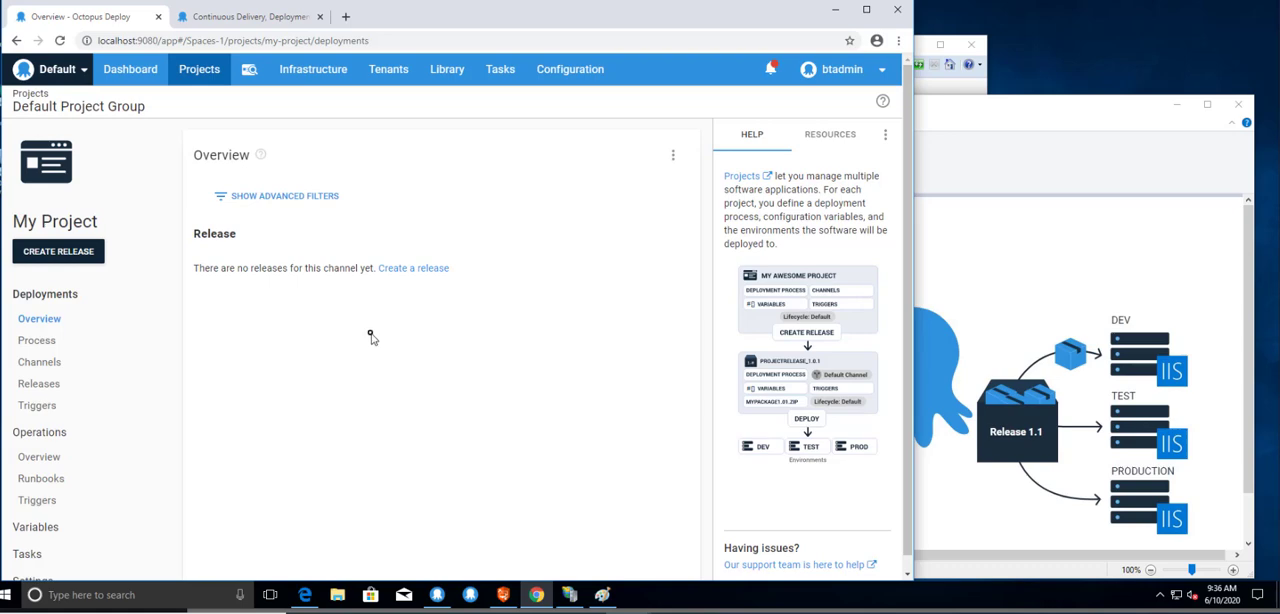
pyautogui.click(24, 344)
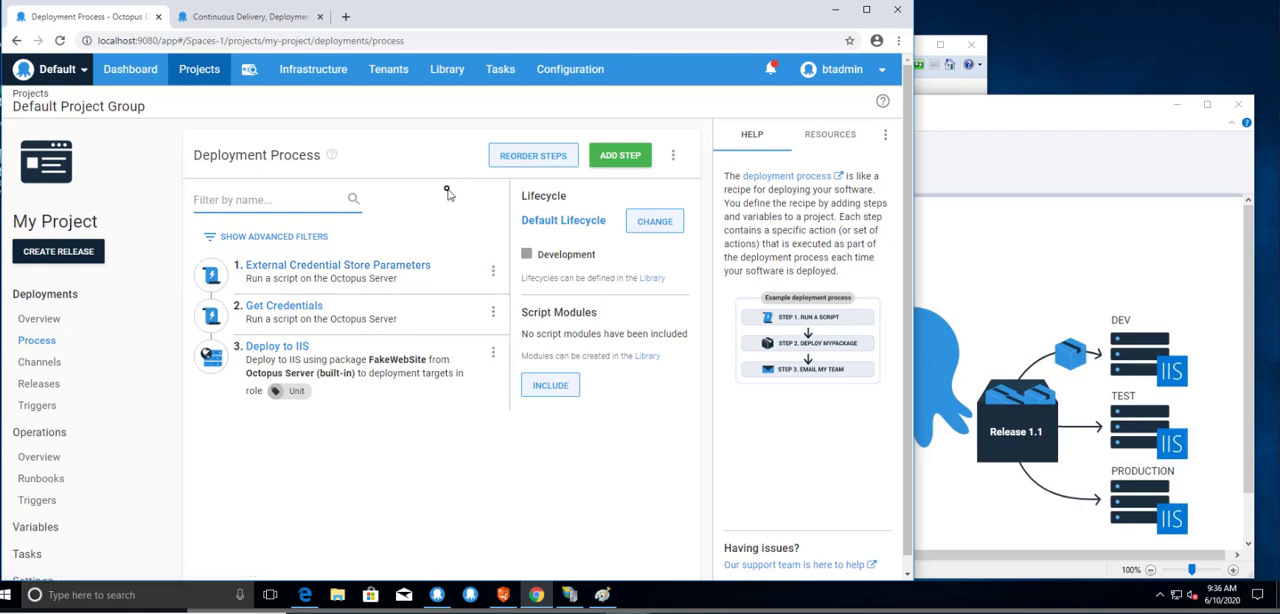
# View the inline script of the External Credential Store Parameters step in full screen, leaving it unedited.
pyautogui.click(424, 279)
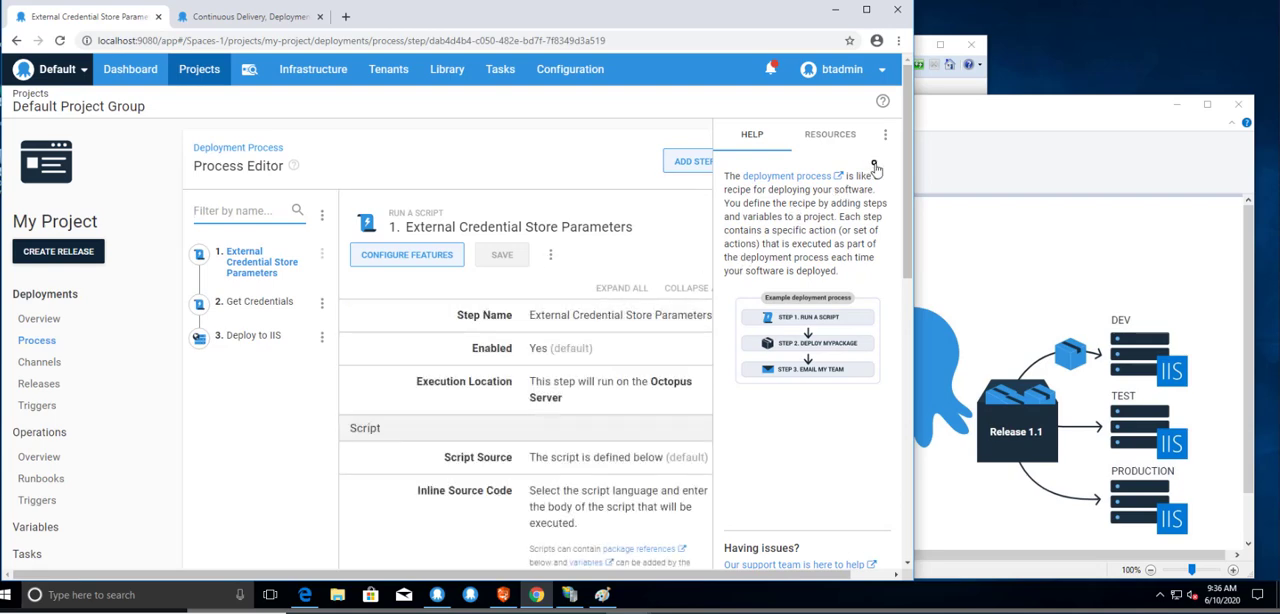
pyautogui.moveTo(907, 167); pyautogui.dragTo(905, 306)
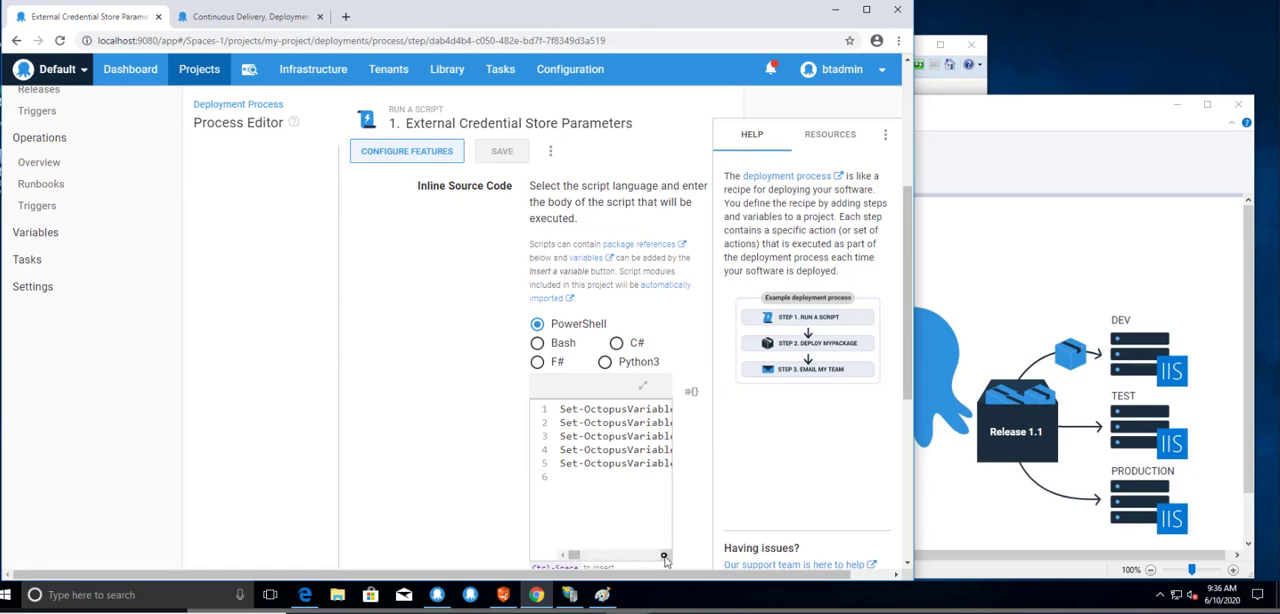
pyautogui.click(647, 389)
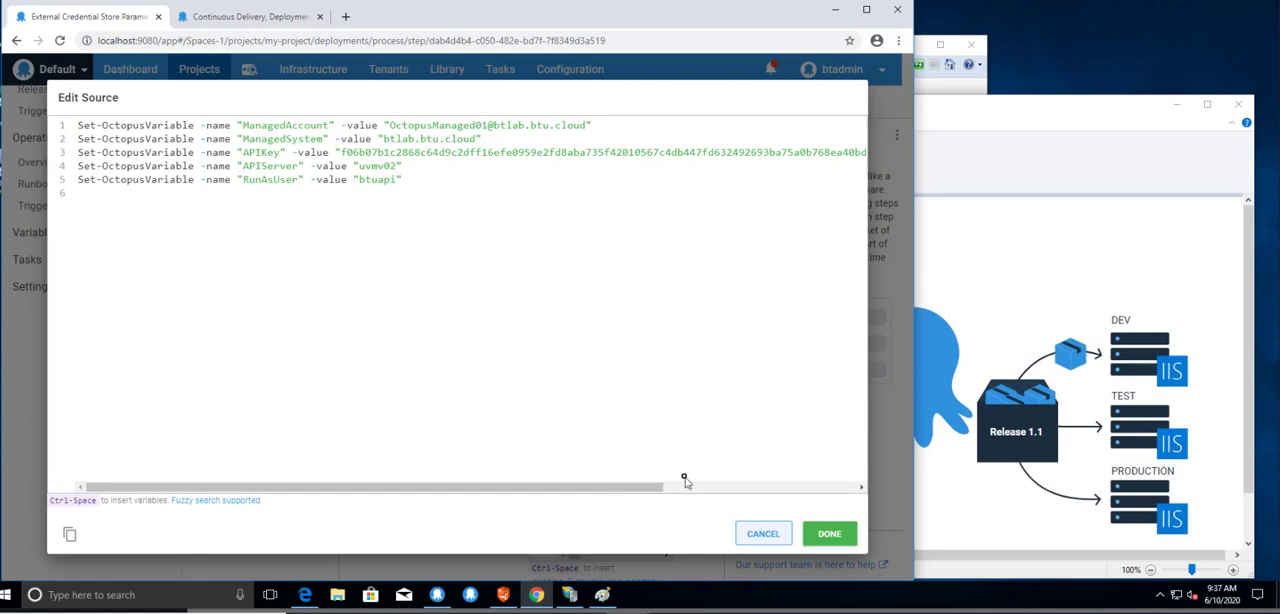
pyautogui.click(737, 532)
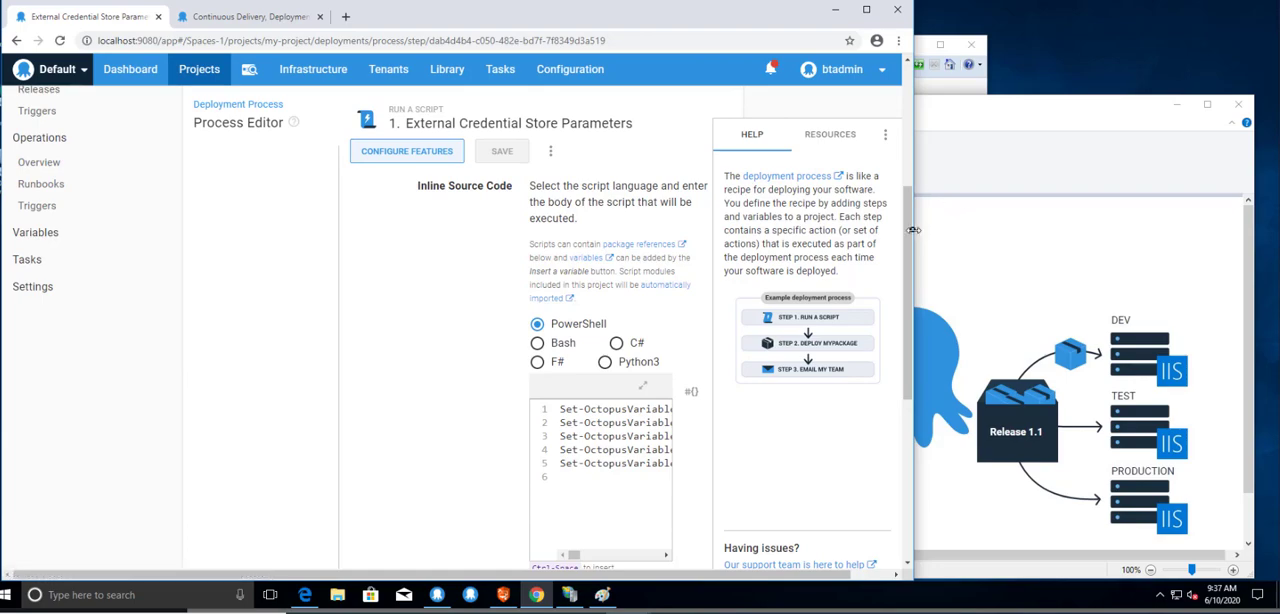
# Show the inline PowerShell script of the Get Credentials step in full screen.
pyautogui.moveTo(906, 232); pyautogui.dragTo(922, 90)
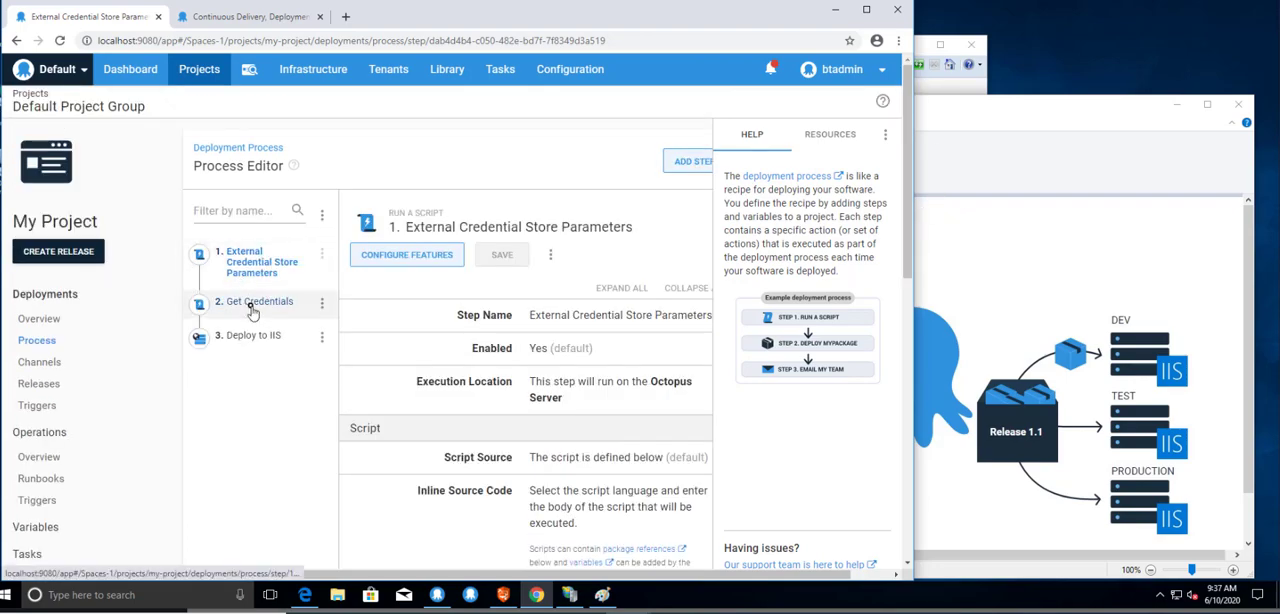
pyautogui.click(287, 304)
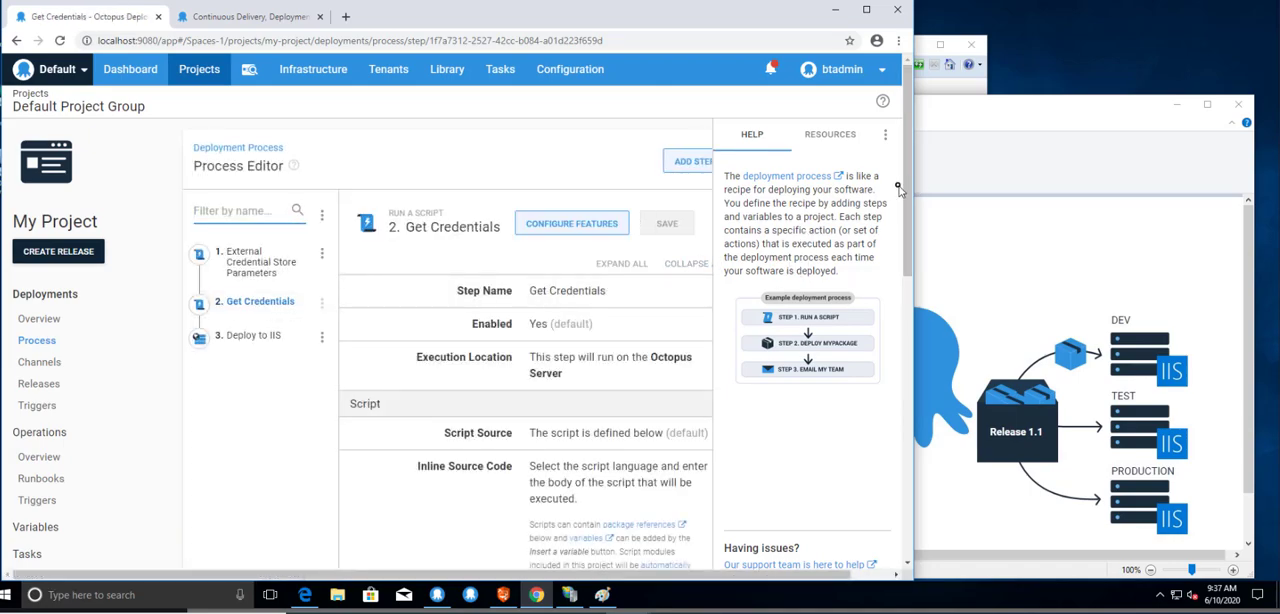
pyautogui.moveTo(907, 180); pyautogui.dragTo(929, 339)
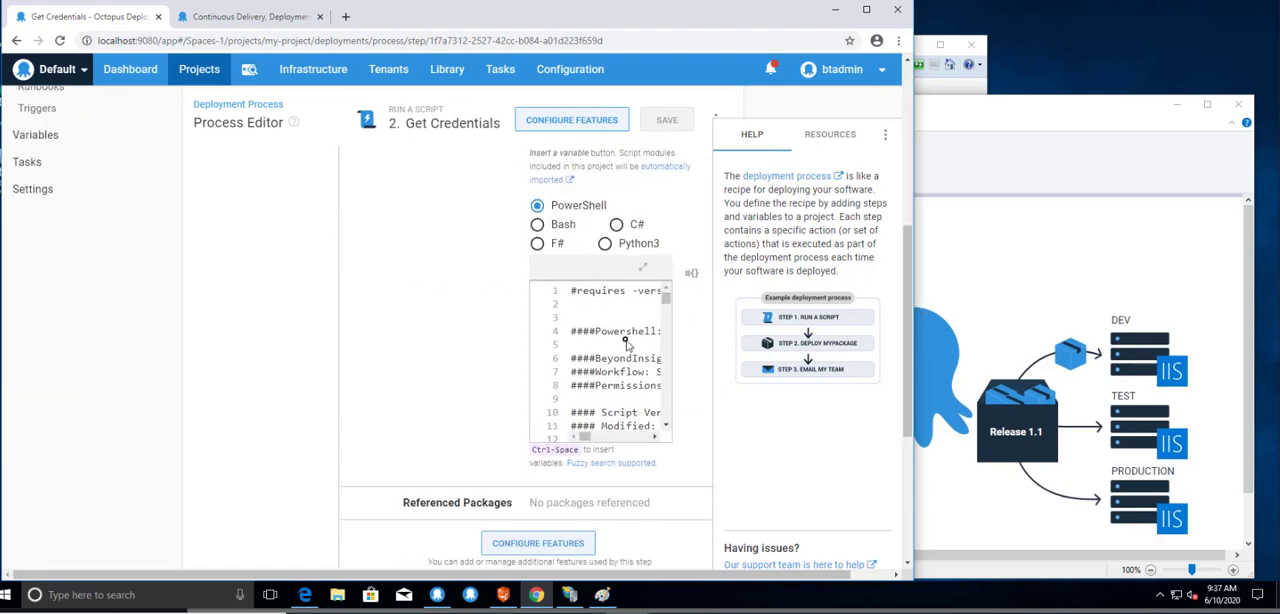
pyautogui.click(648, 265)
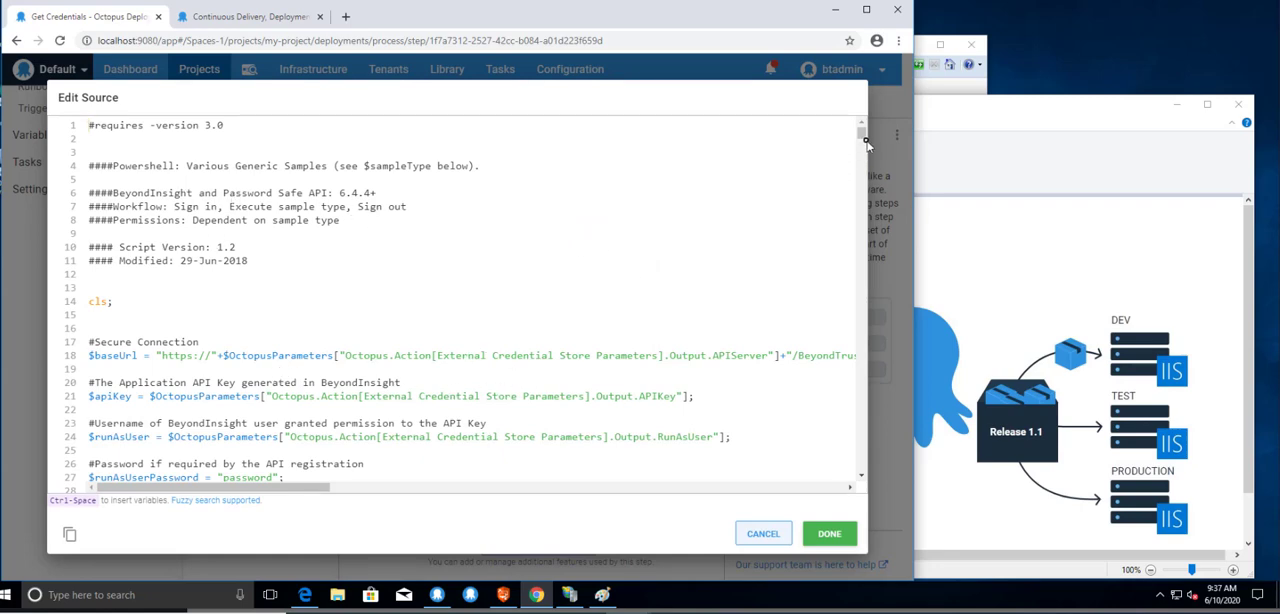
pyautogui.moveTo(866, 145); pyautogui.dragTo(900, 189)
pyautogui.moveTo(884, 126); pyautogui.dragTo(882, 118)
# Search the Get Credentials script for "account", go through the matches, and close the source editor without changes.
pyautogui.hotkey('ctrl', 'f')
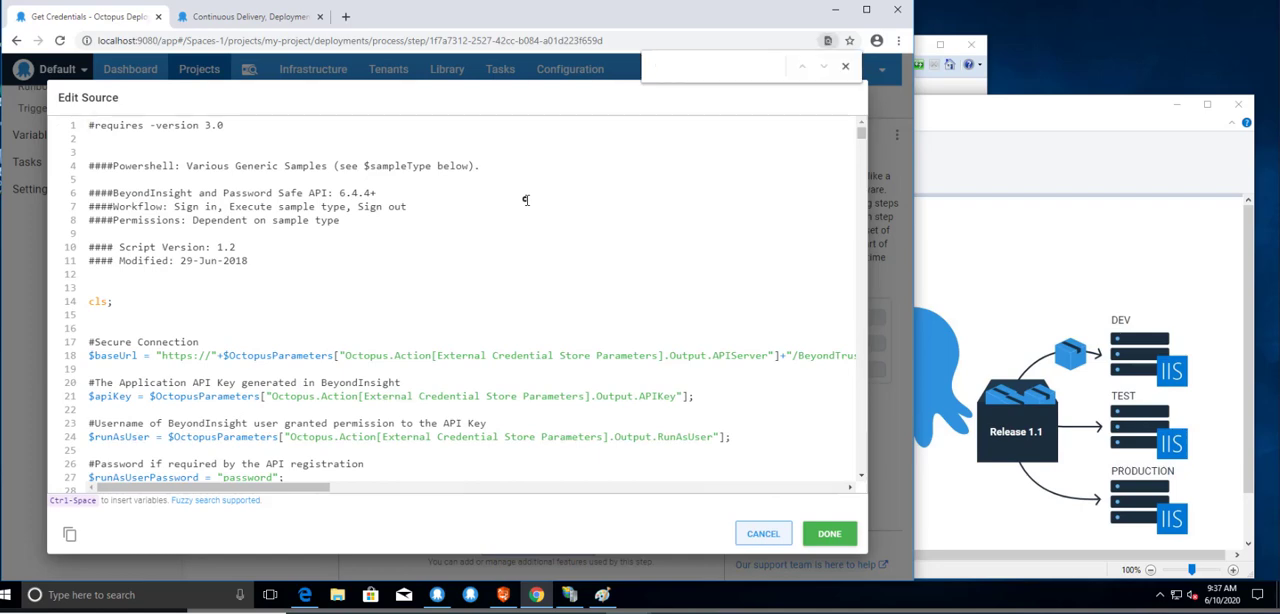
pyautogui.write('accoun')
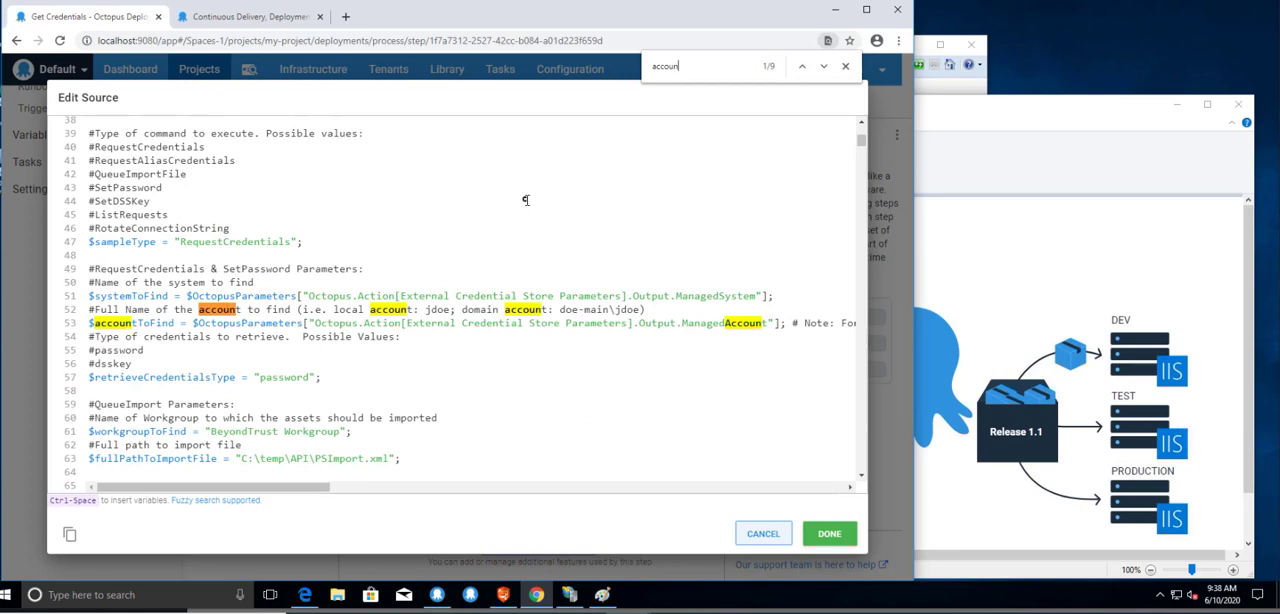
pyautogui.write('t')
pyautogui.click(823, 67)
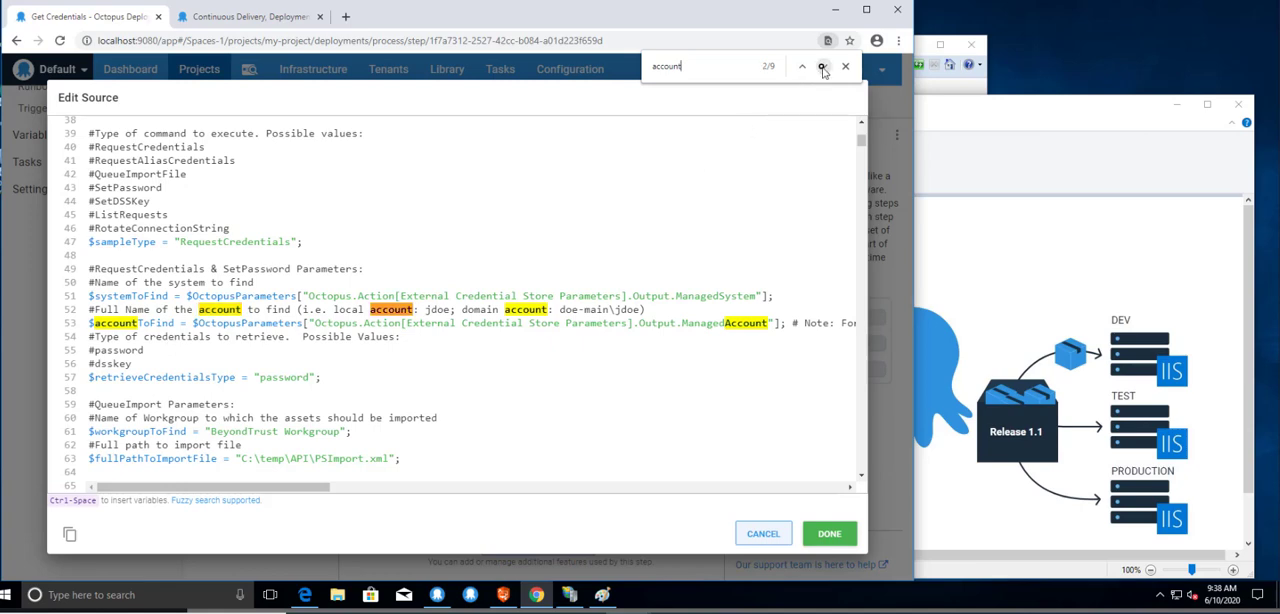
pyautogui.click(823, 67)
pyautogui.click(823, 67)
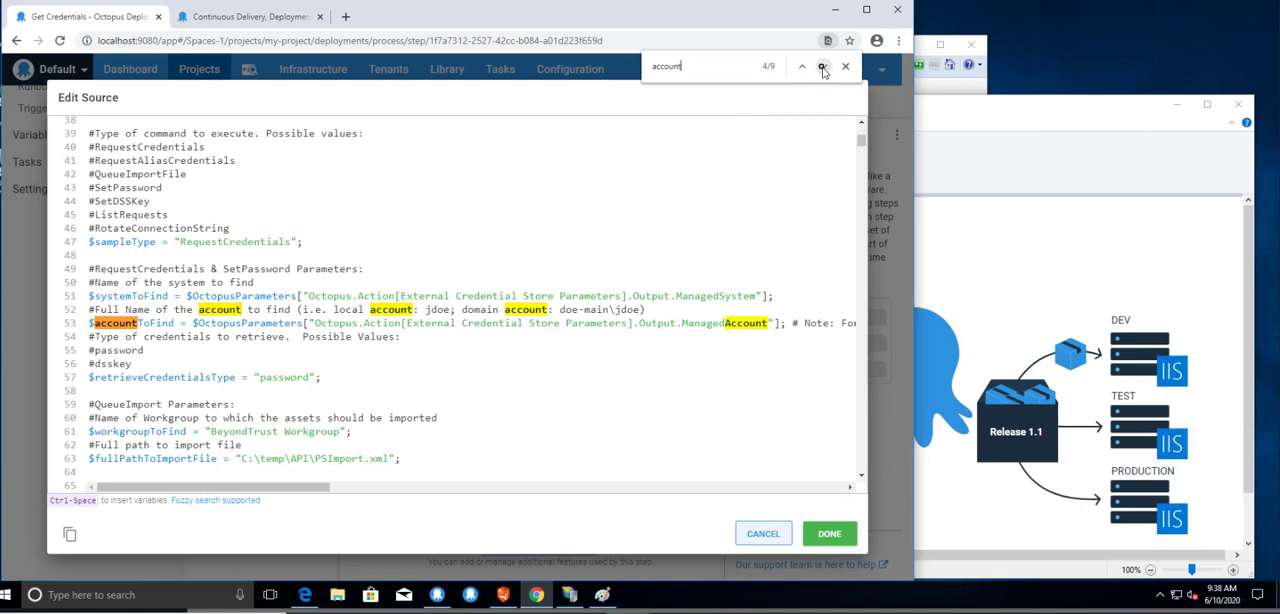
pyautogui.click(823, 67)
pyautogui.click(823, 67)
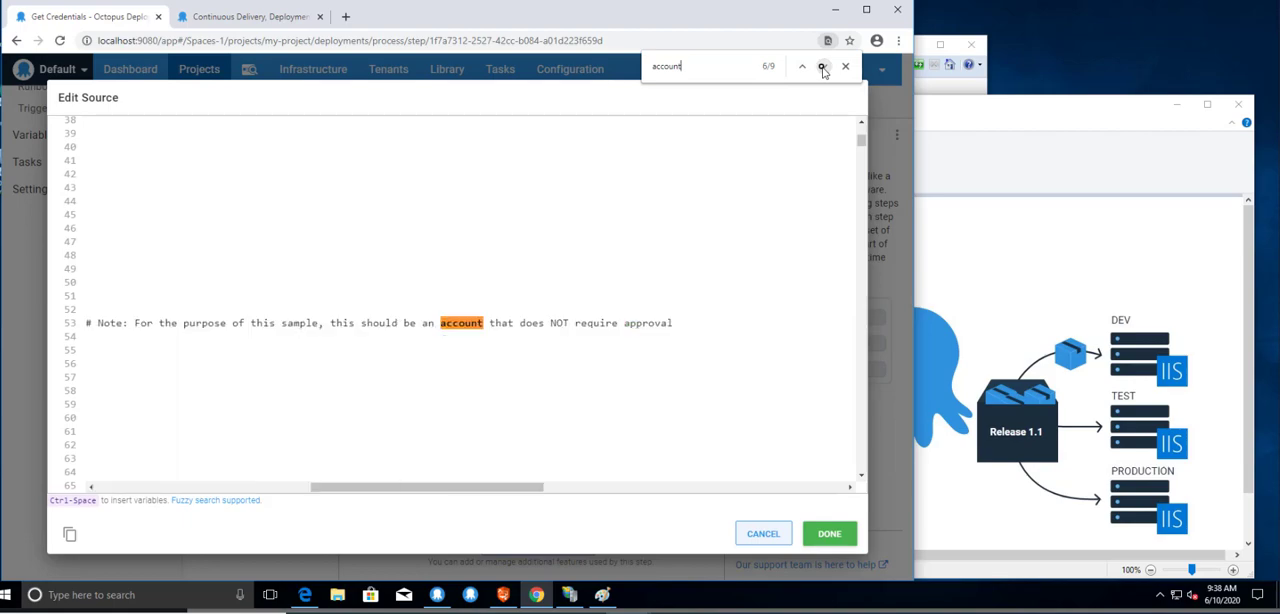
pyautogui.click(823, 67)
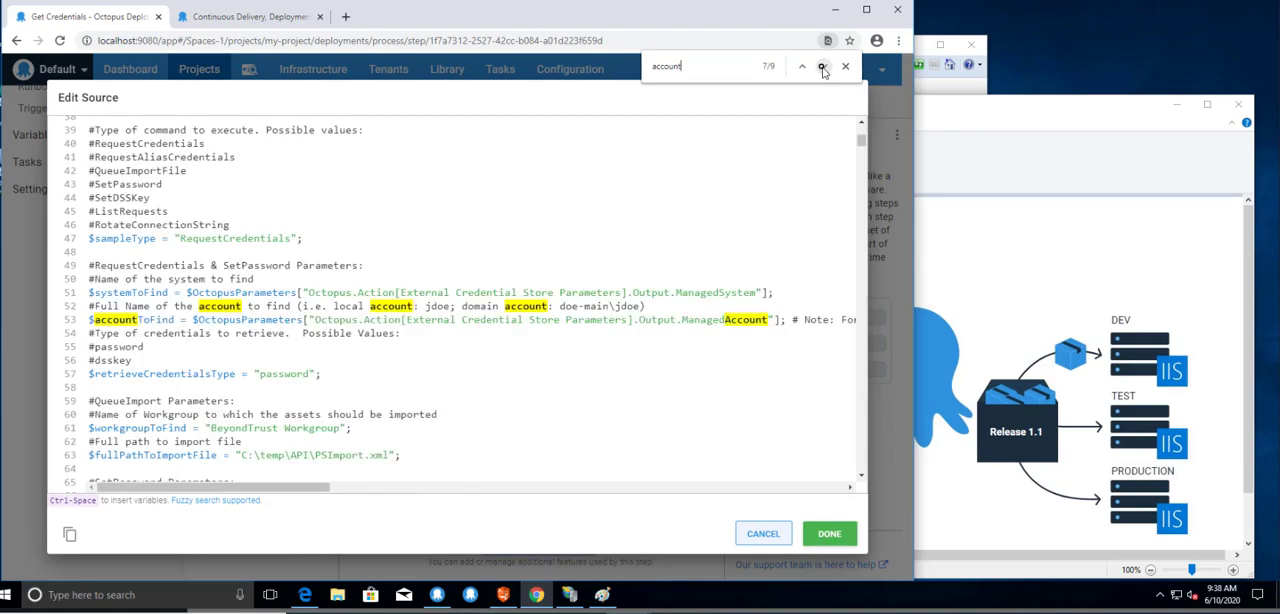
pyautogui.click(823, 67)
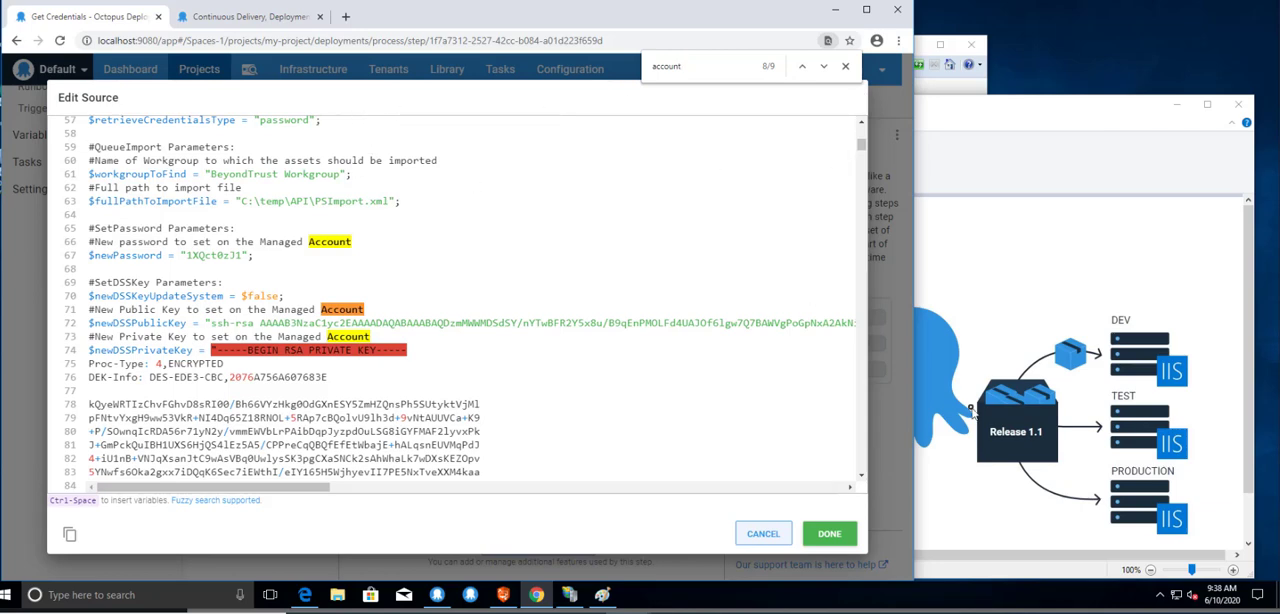
pyautogui.click(762, 533)
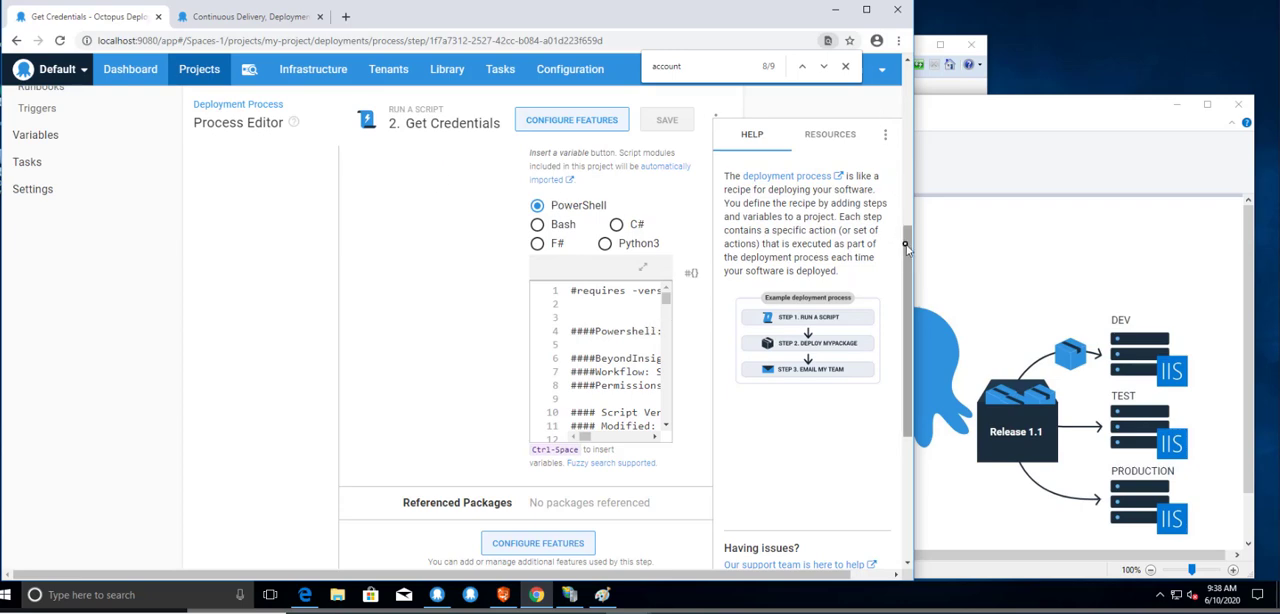
# Open the Deploy to IIS step, and bring the octopus pipeline diagram in Paint to the front.
pyautogui.moveTo(905, 245); pyautogui.dragTo(928, 72)
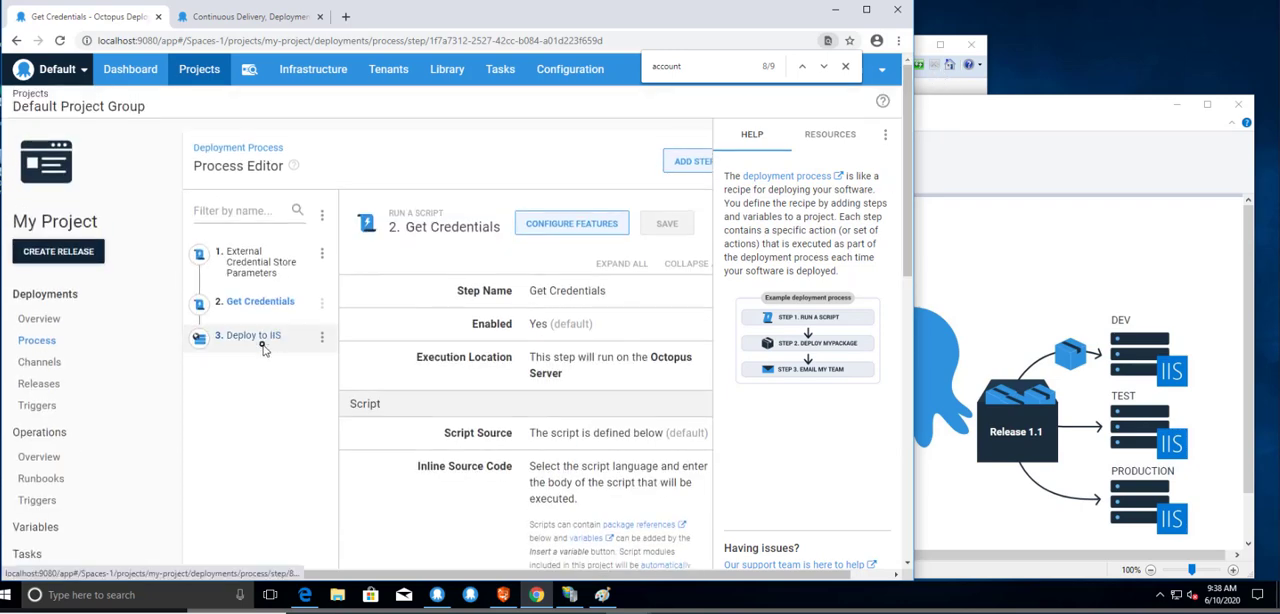
pyautogui.click(266, 344)
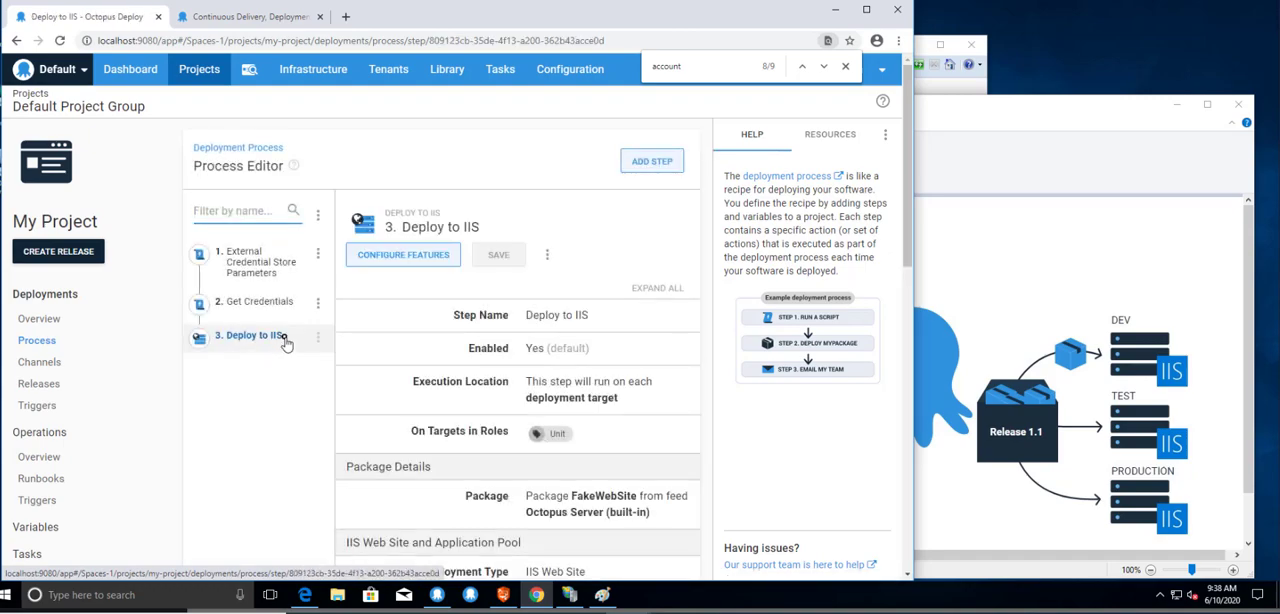
pyautogui.click(1032, 142)
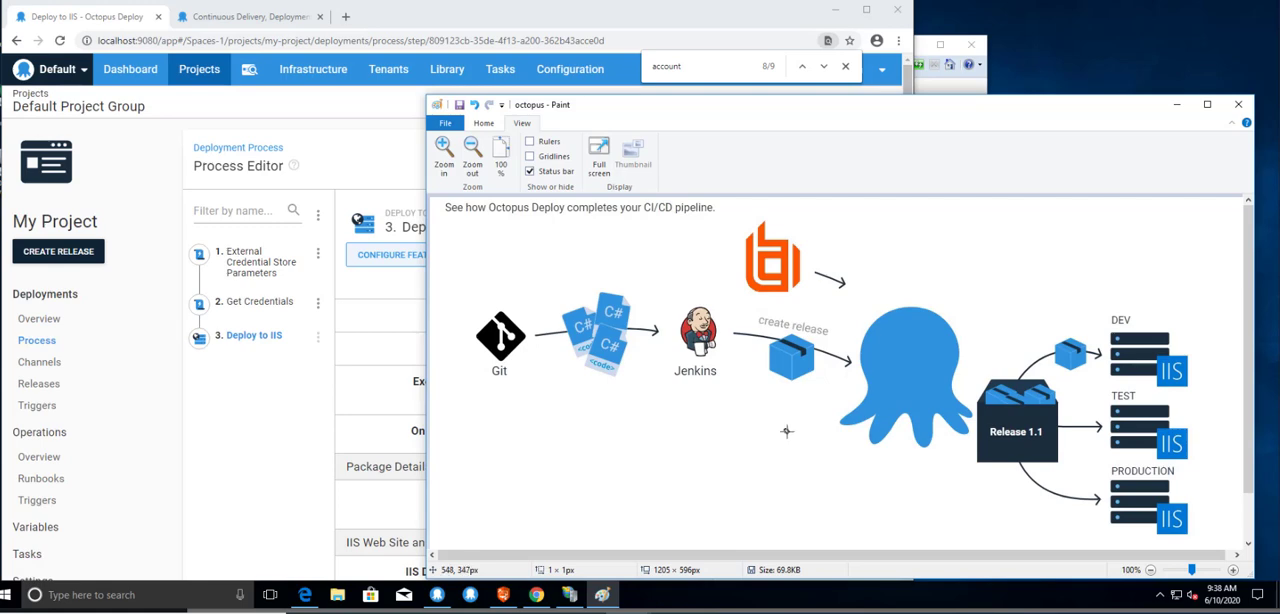
# Switch to IIS Manager to view the Default Web Site and the application pools, and return to the Paint diagram.
pyautogui.click(575, 596)
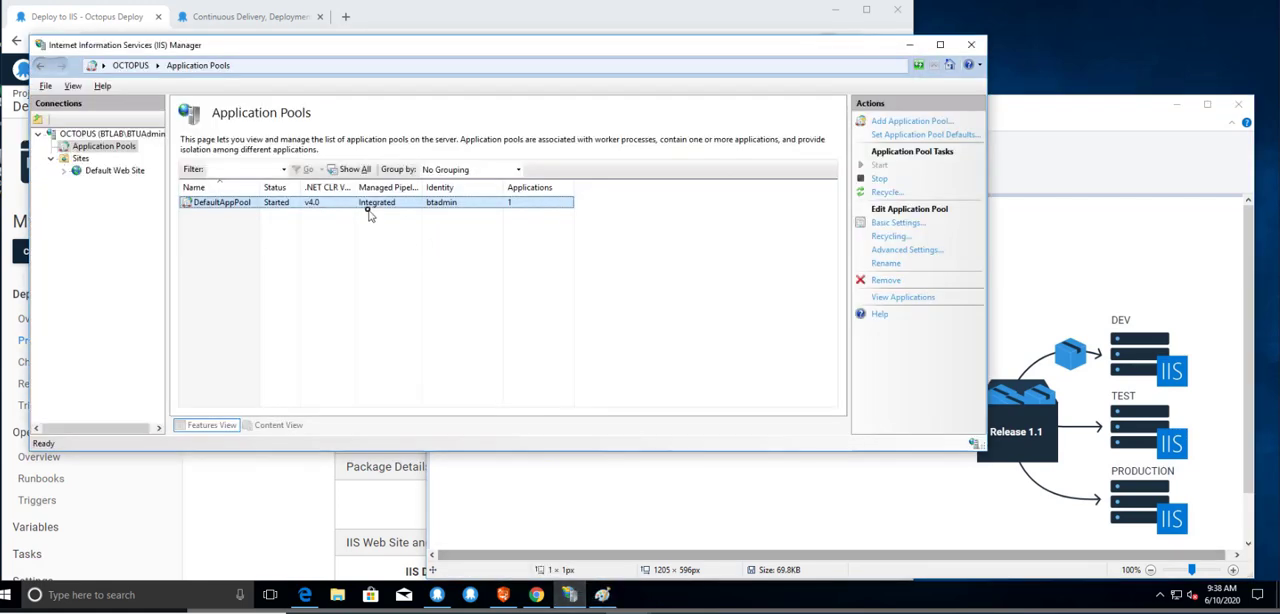
pyautogui.click(92, 170)
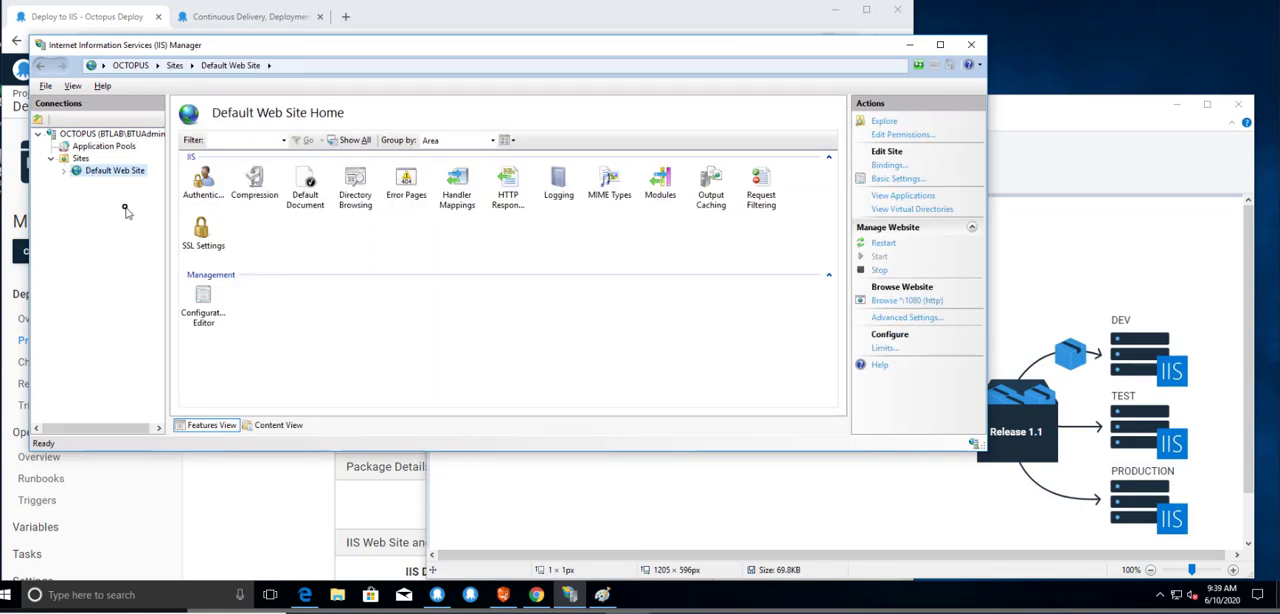
pyautogui.click(110, 147)
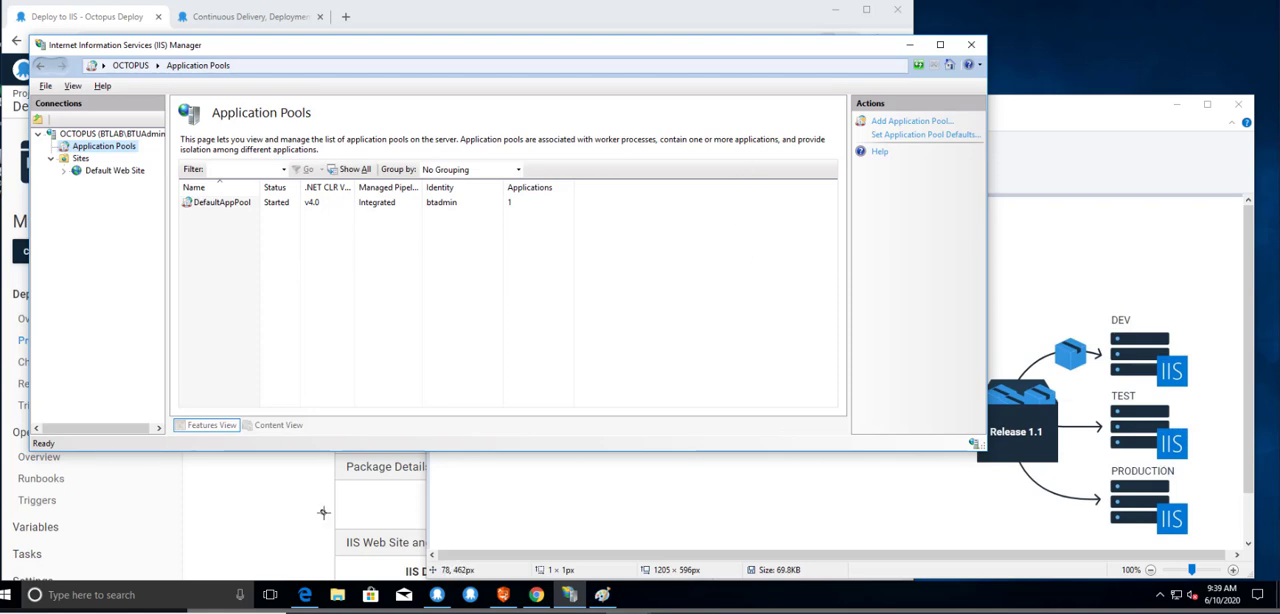
pyautogui.click(813, 482)
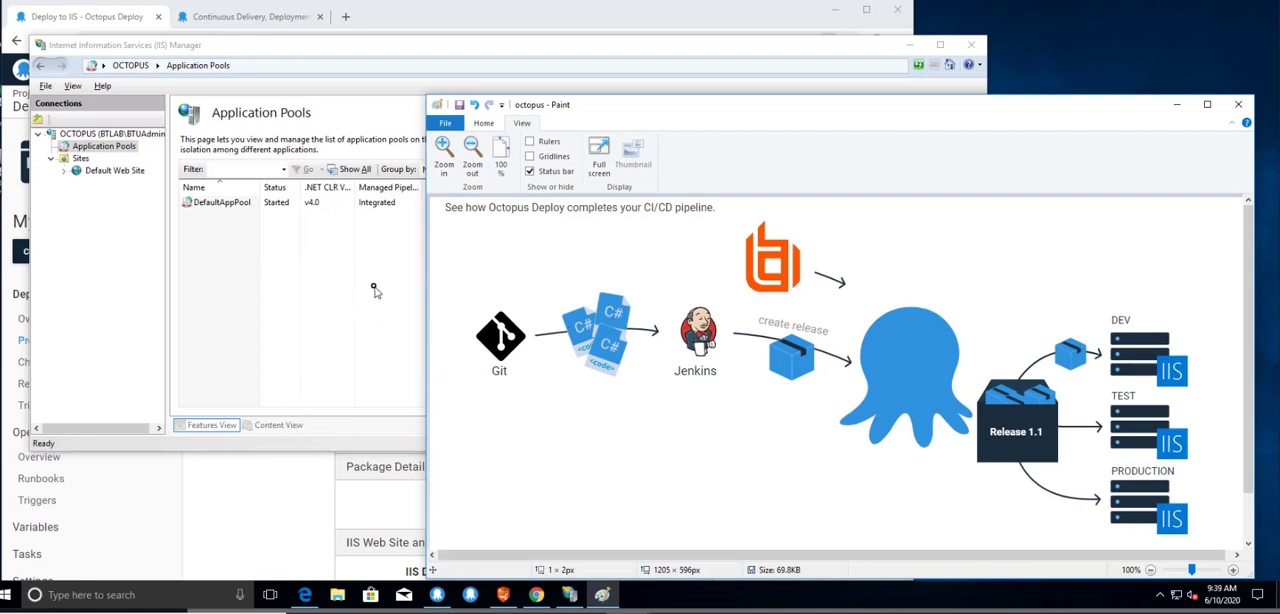
# Return to Octopus Deploy and examine the application pool identity, username and password settings of the Deploy to IIS step.
pyautogui.click(295, 500)
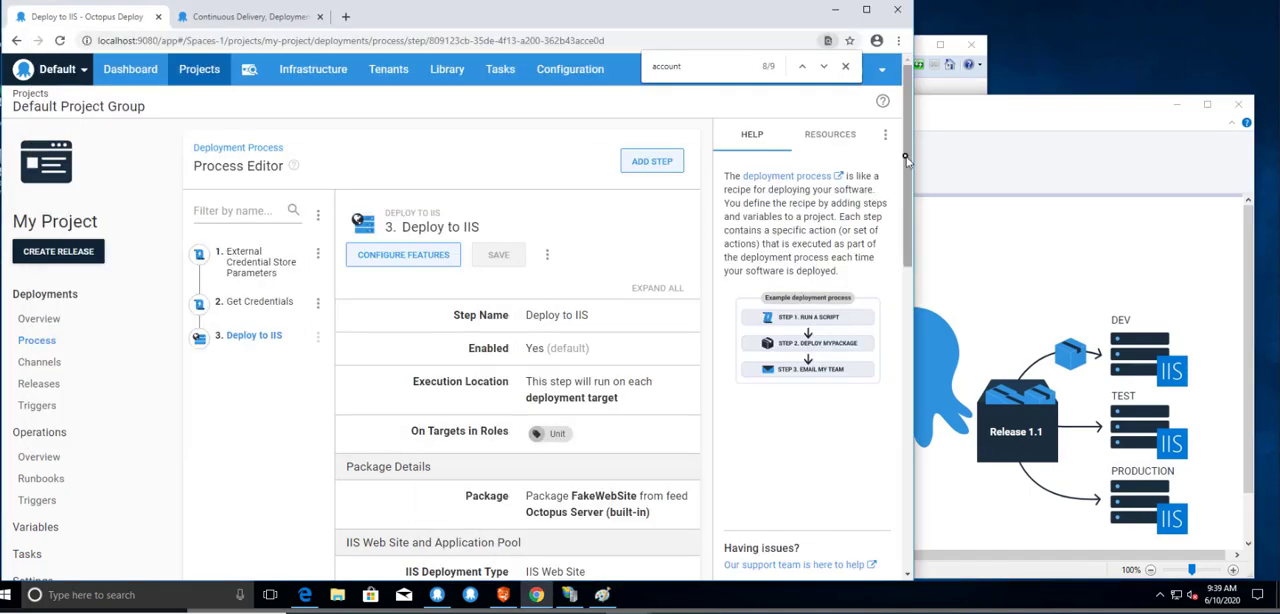
pyautogui.scroll(-2, 890, 258)
pyautogui.scroll(-3, 892, 344)
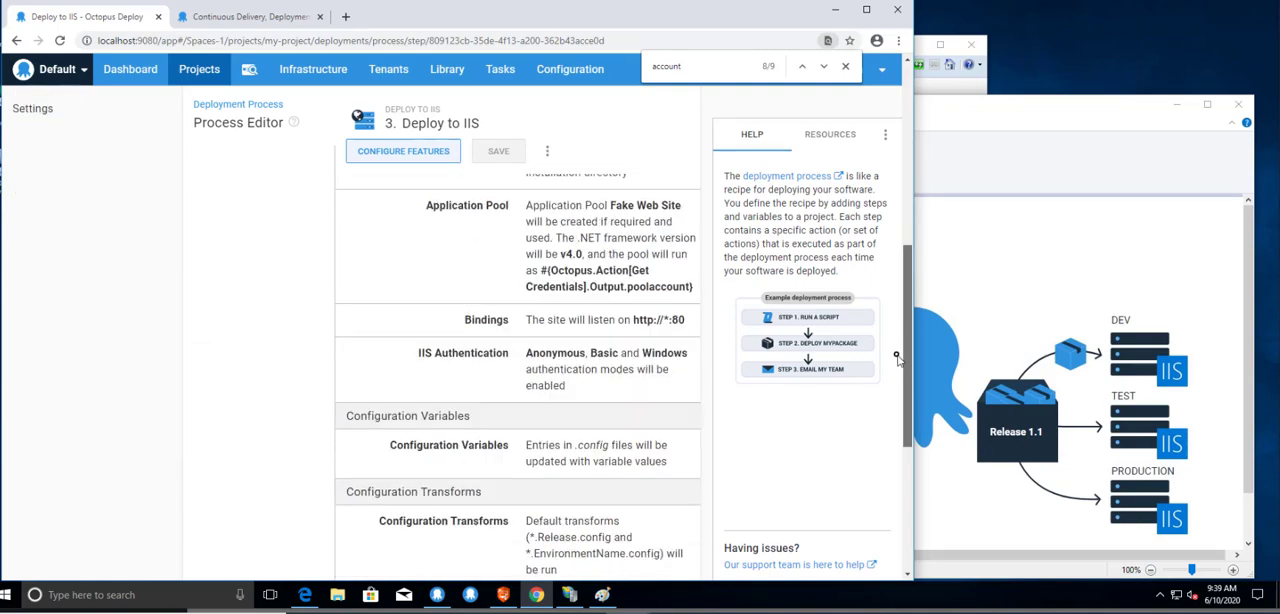
pyautogui.scroll(2, 910, 338)
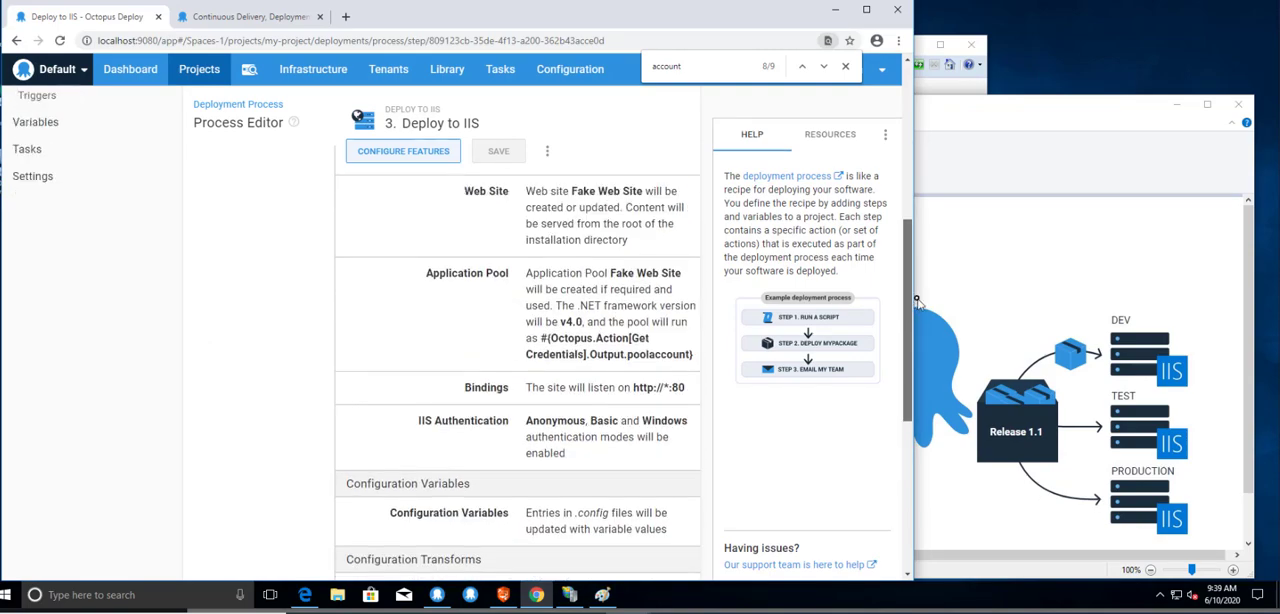
pyautogui.click(576, 338)
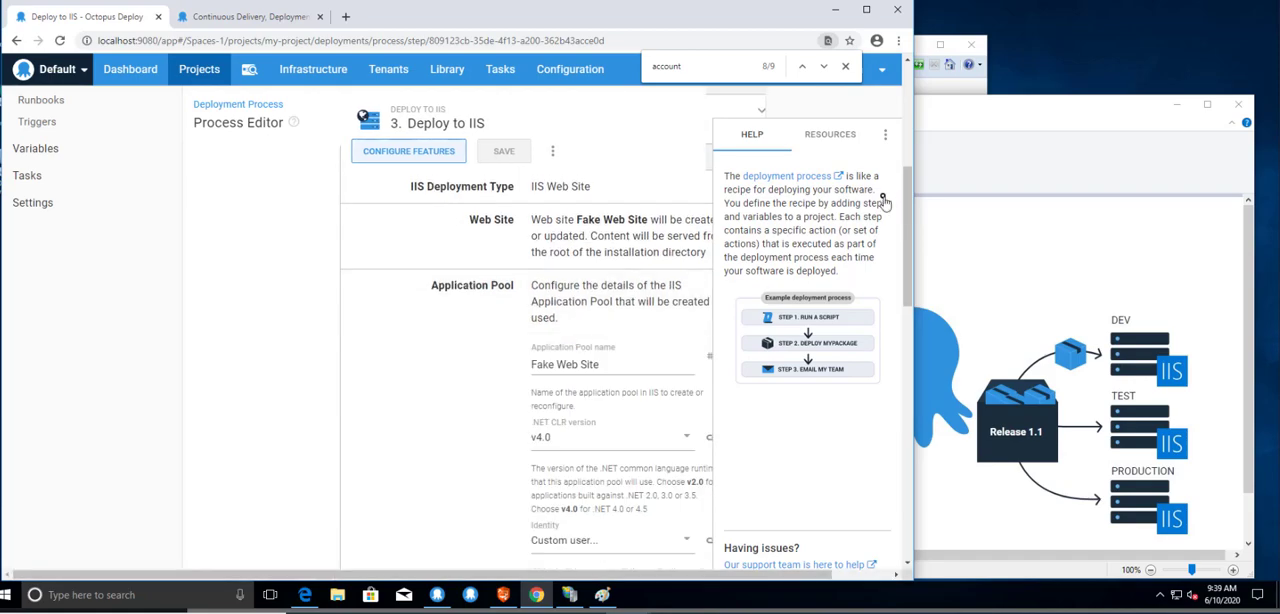
pyautogui.moveTo(904, 192); pyautogui.dragTo(893, 256)
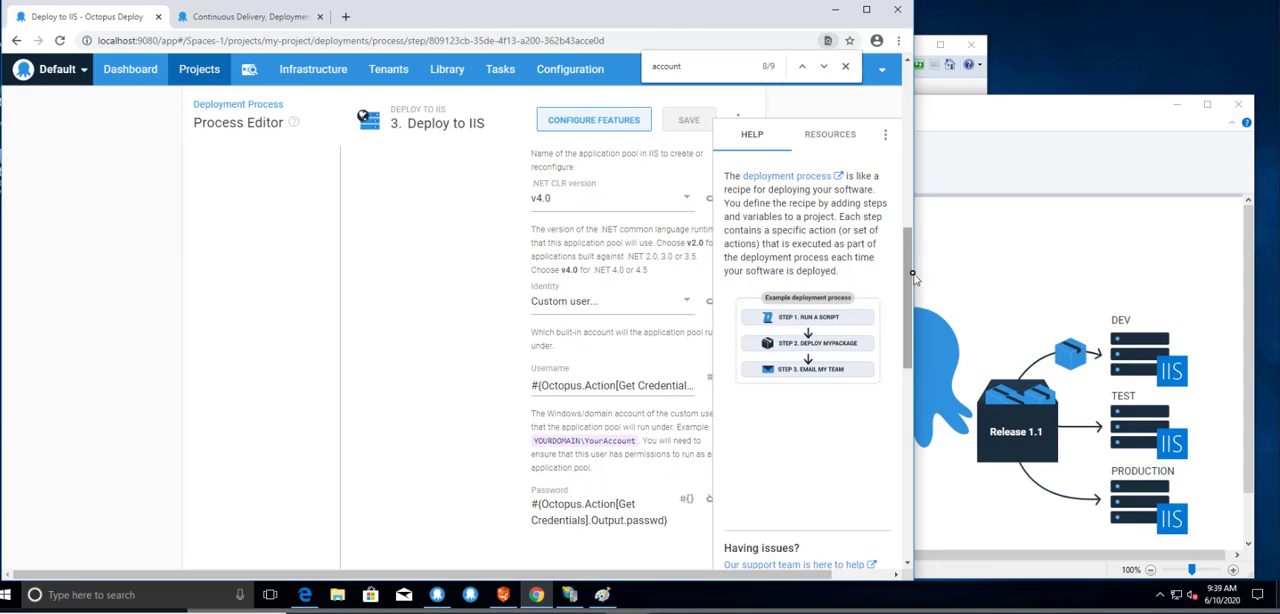
pyautogui.moveTo(910, 276); pyautogui.dragTo(908, 66)
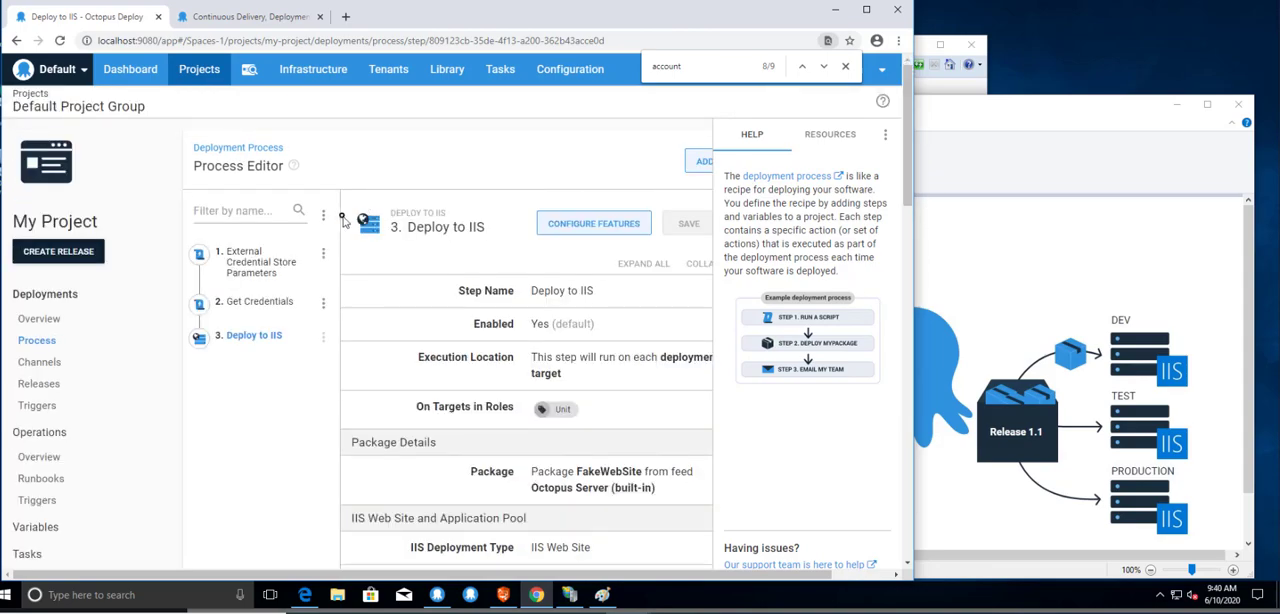
# Create release 0.0.1 of My Project and deploy it to the Development environment.
pyautogui.click(58, 350)
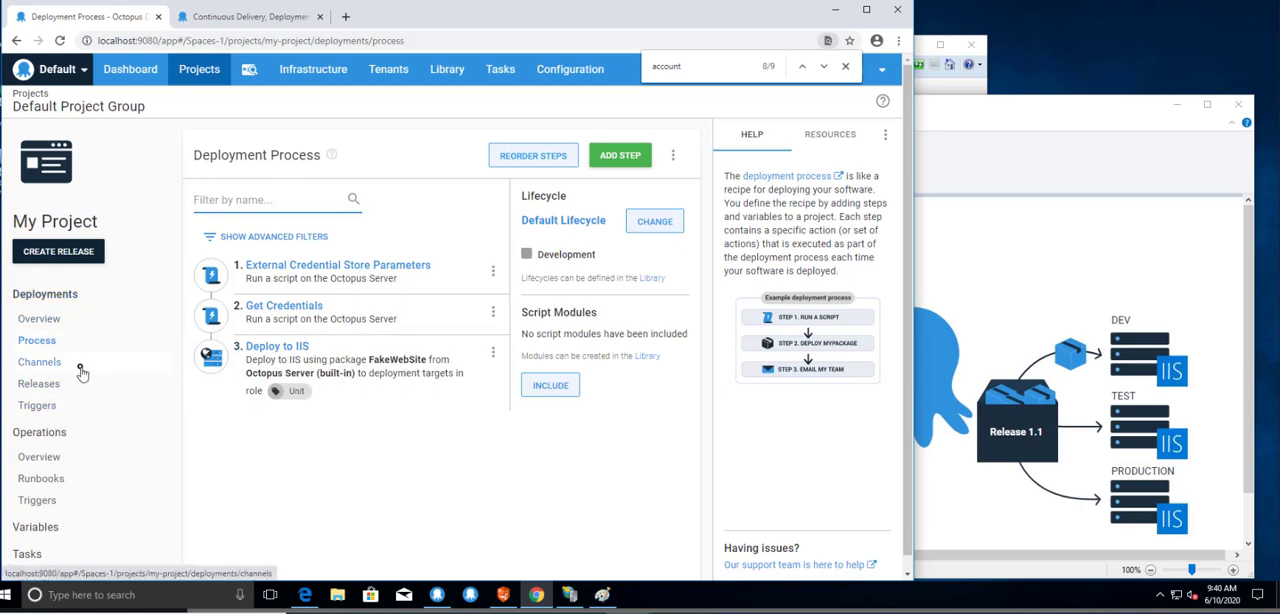
pyautogui.click(38, 385)
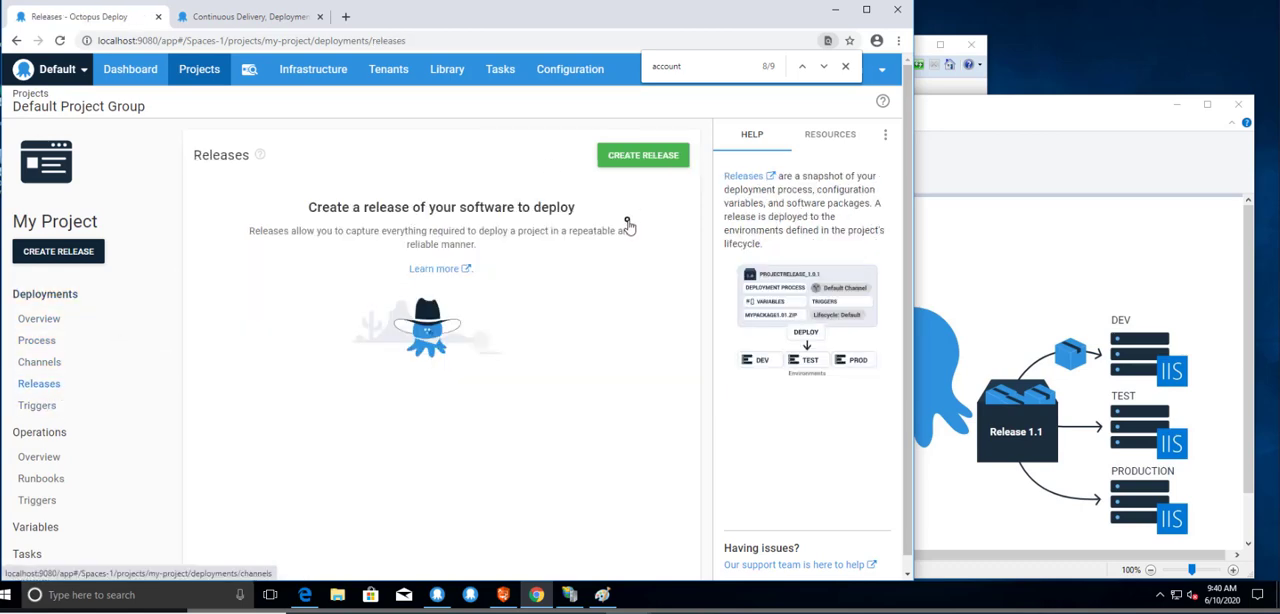
pyautogui.click(645, 157)
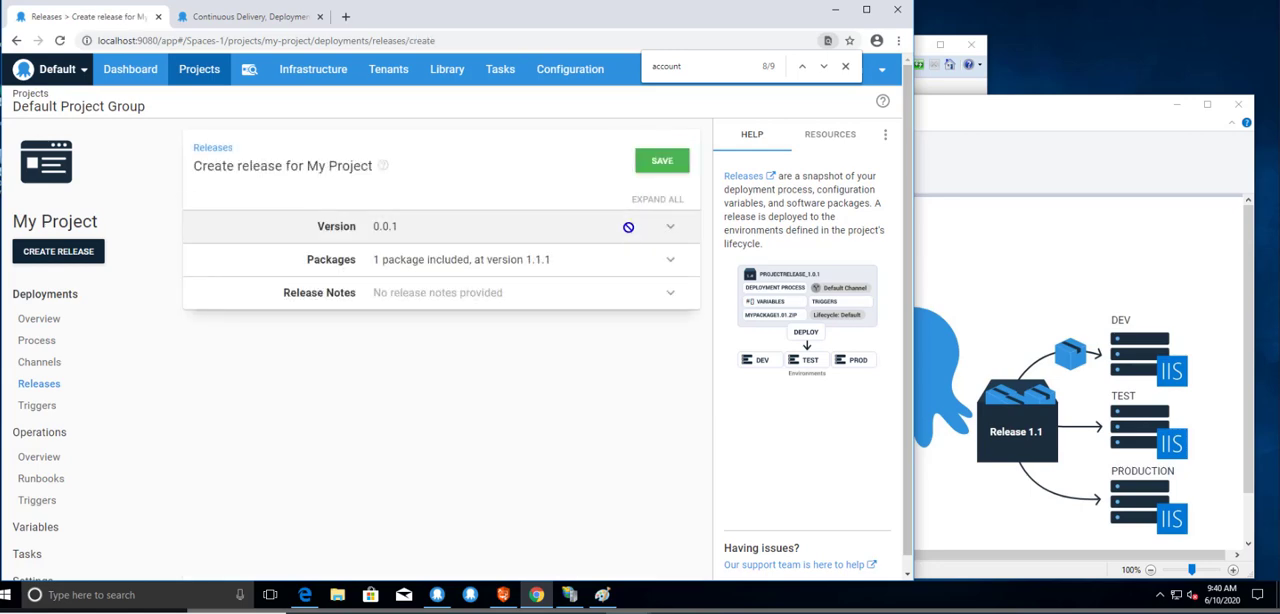
pyautogui.click(656, 162)
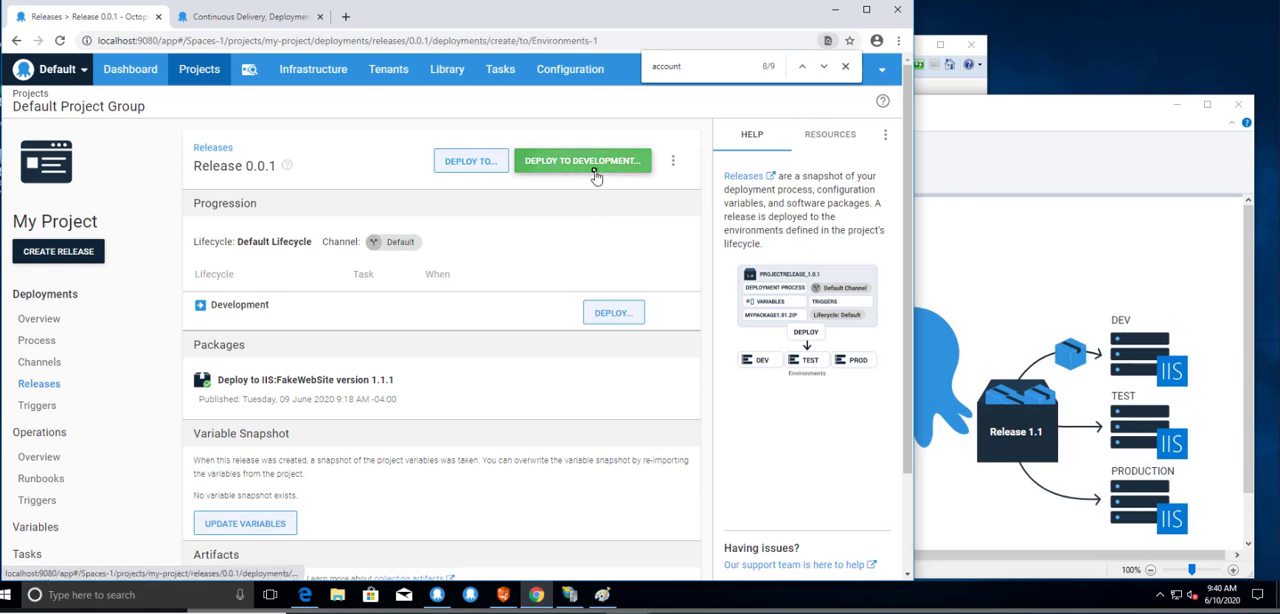
pyautogui.click(588, 168)
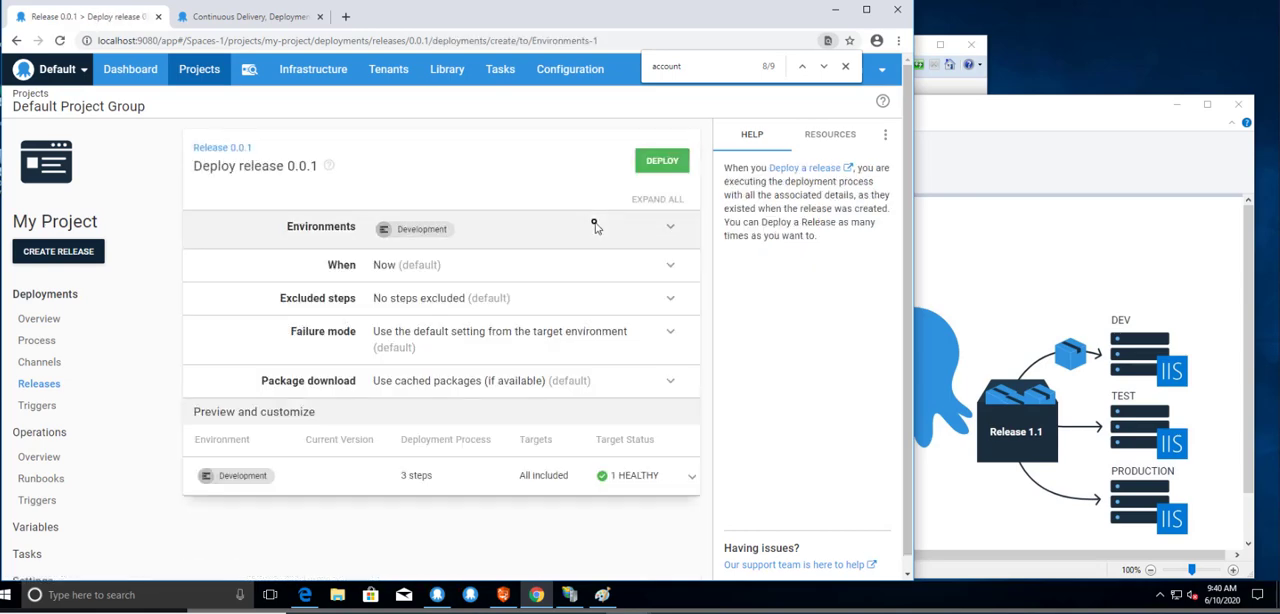
pyautogui.click(658, 166)
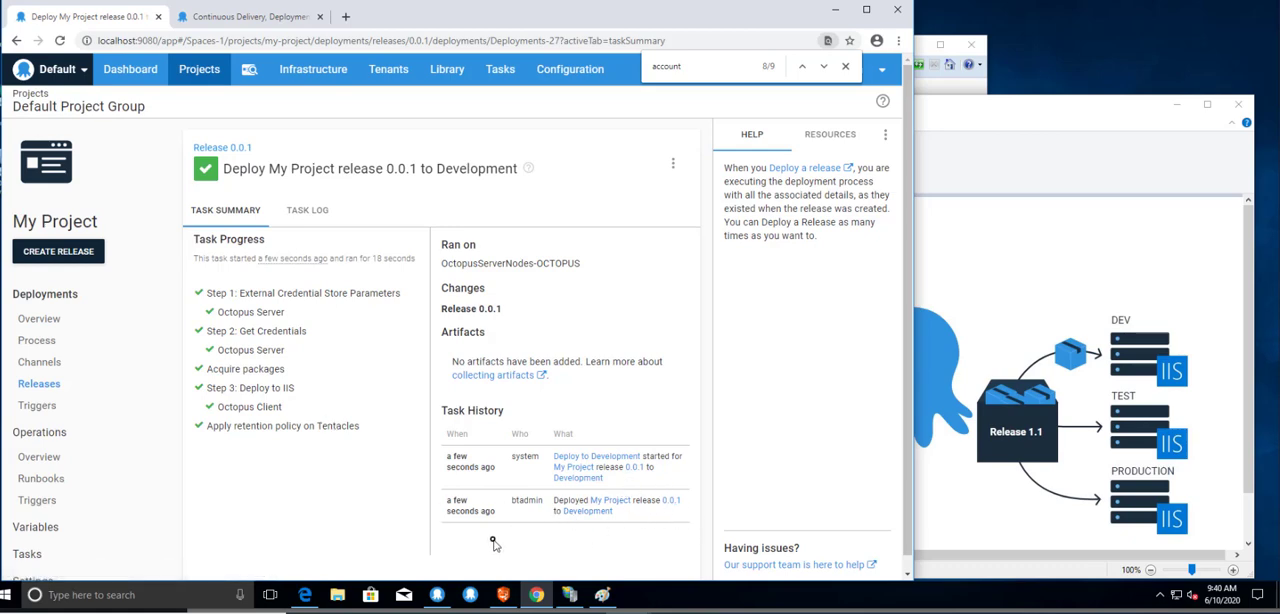
# Switch to Microsoft Edge and open localhost to check the deployed website.
pyautogui.click(307, 595)
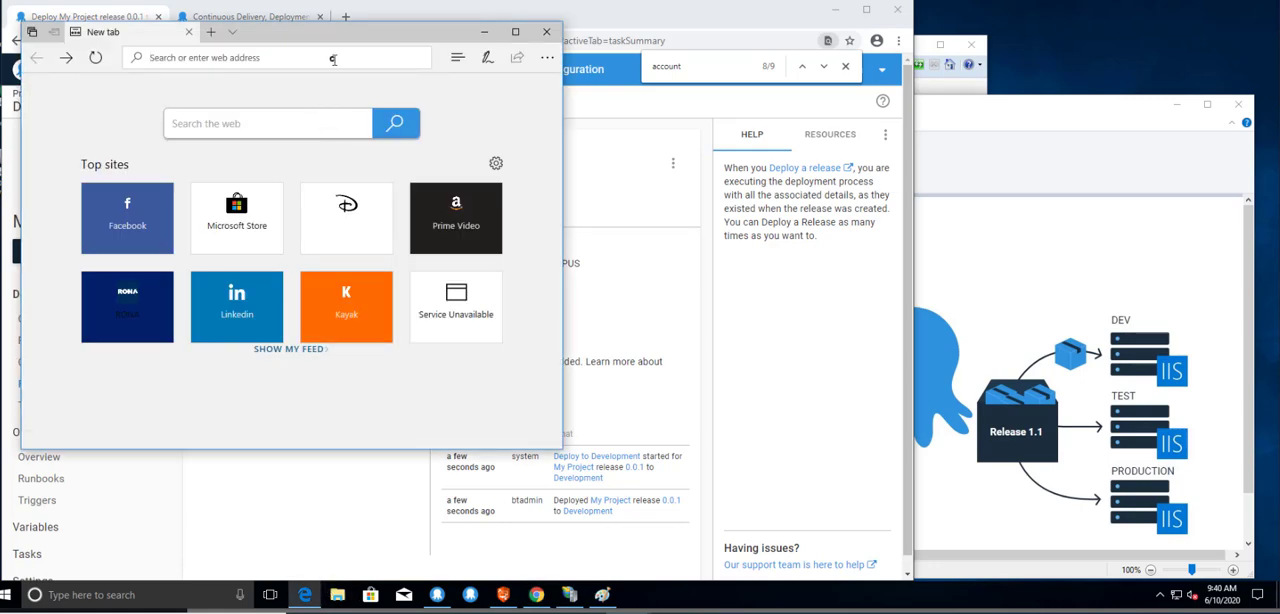
pyautogui.write('local')
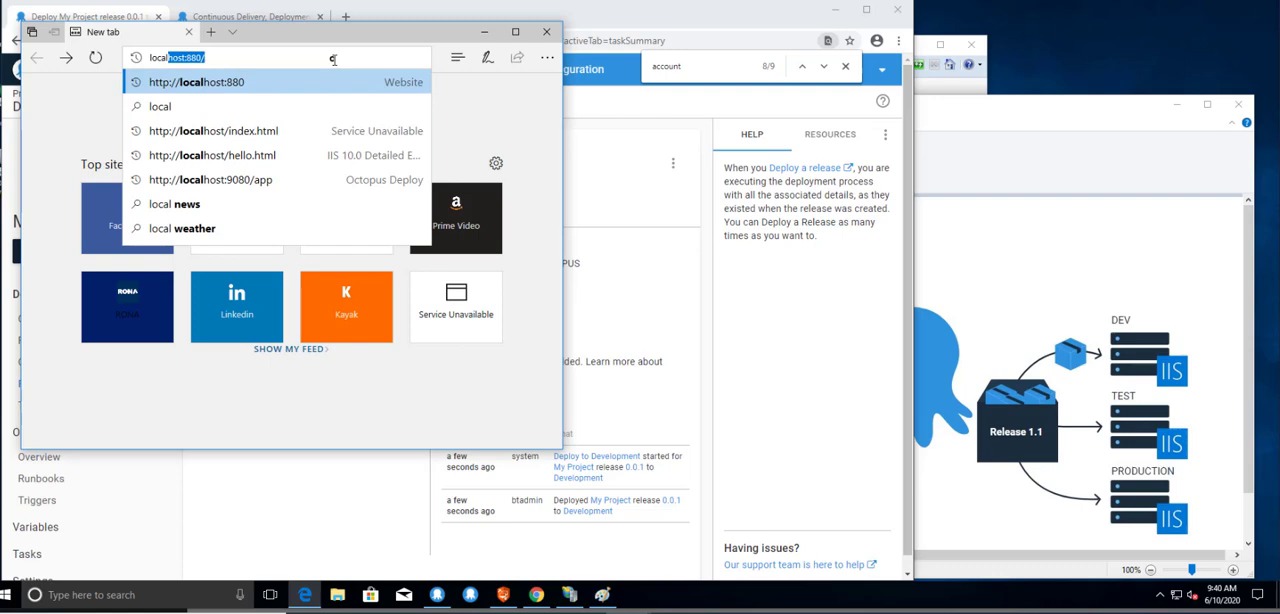
pyautogui.write('host')
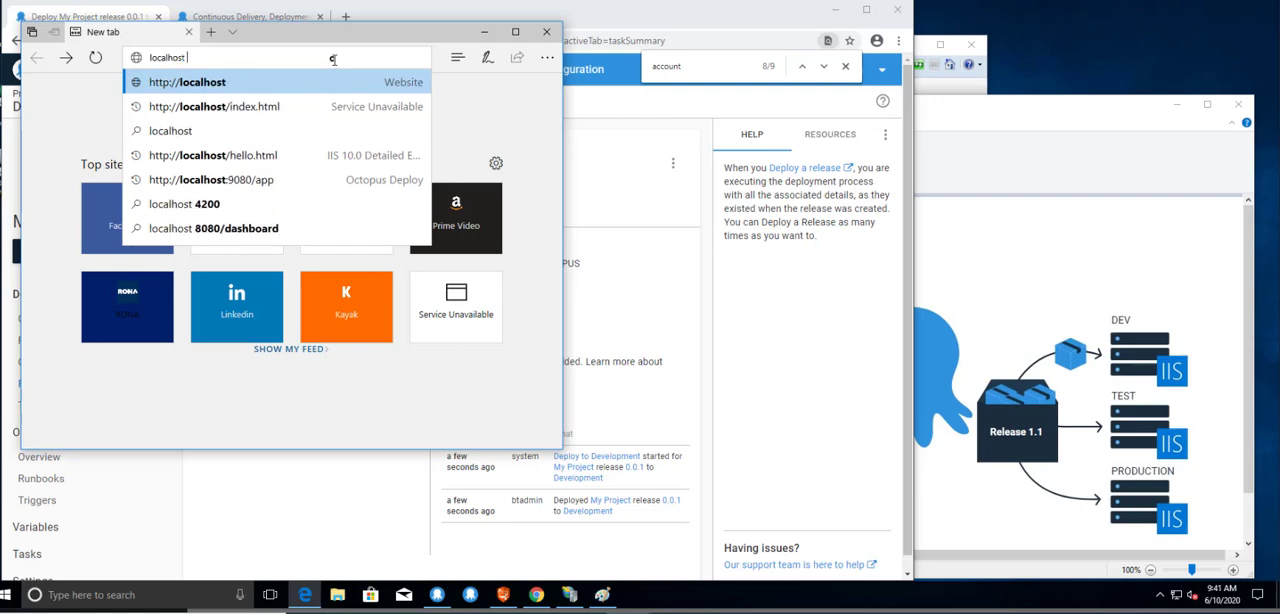
pyautogui.press('Return')
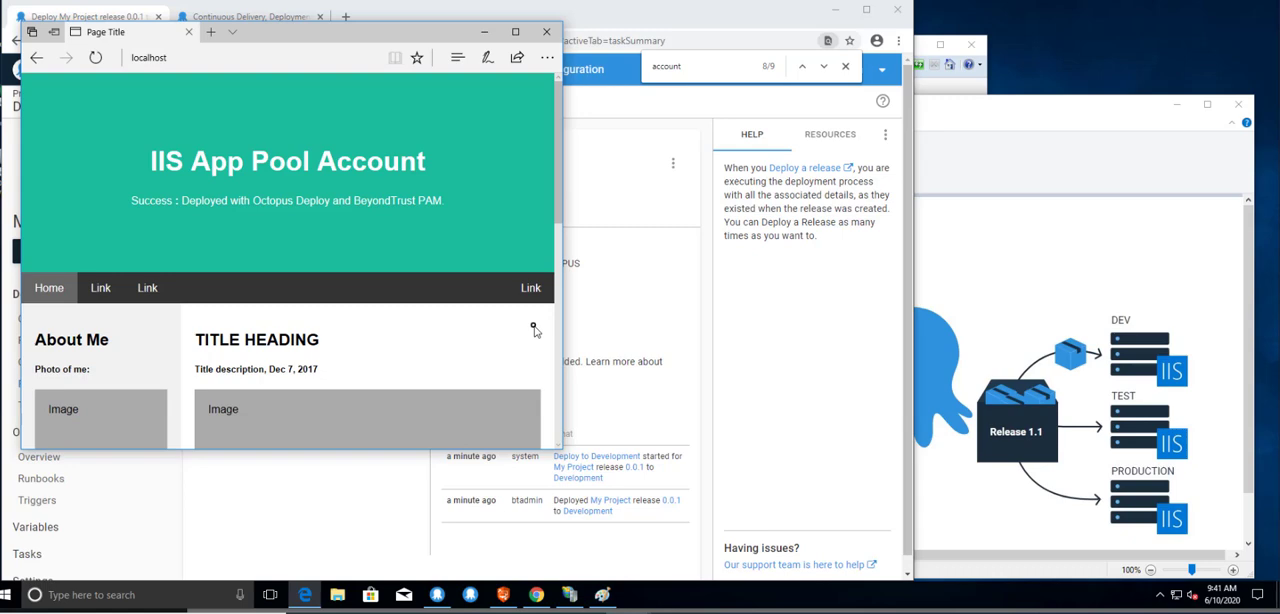
# Switch to IIS Manager, refresh the Sites list, and view the bindings of Fake Web Site.
pyautogui.click(577, 598)
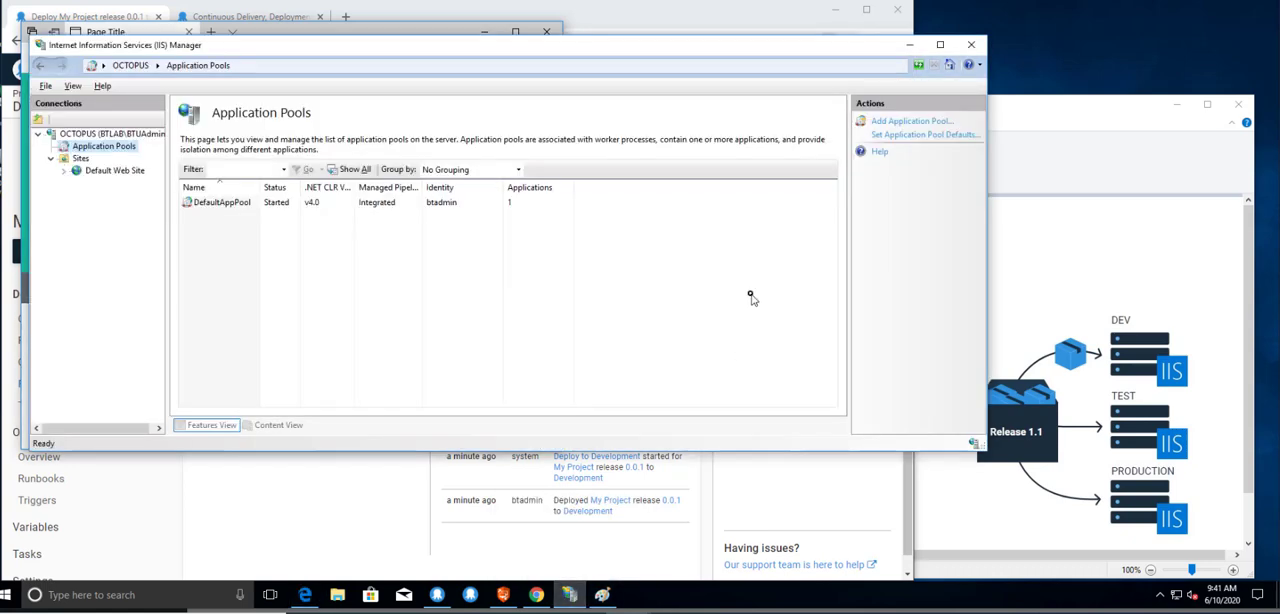
pyautogui.rightClick(87, 162)
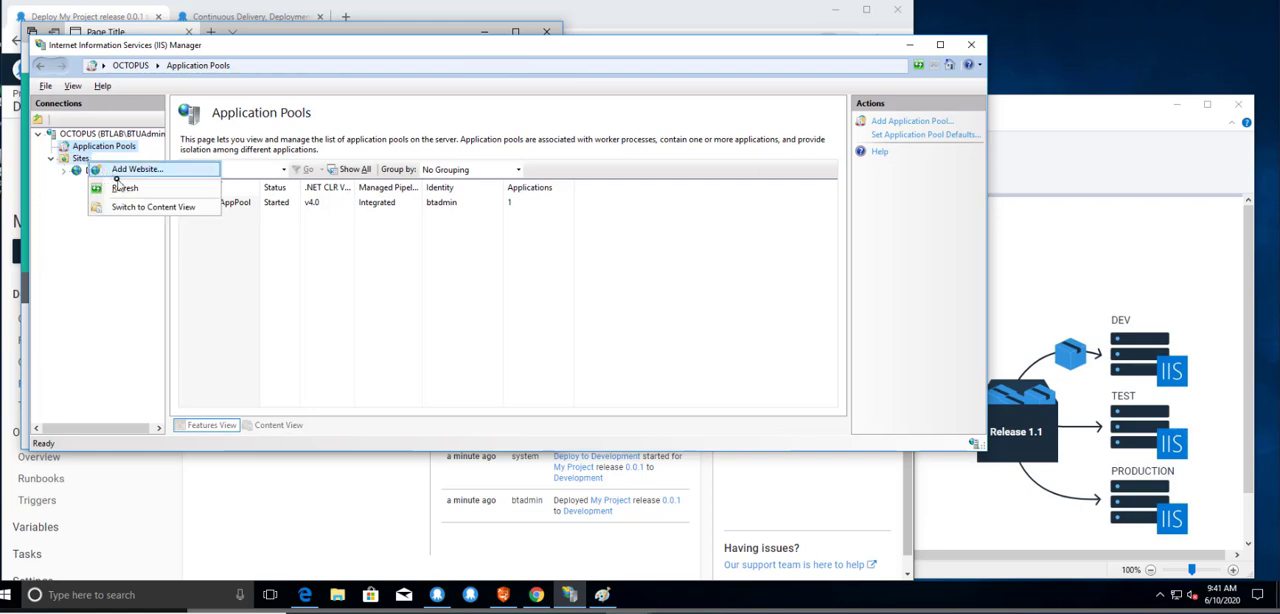
pyautogui.click(120, 188)
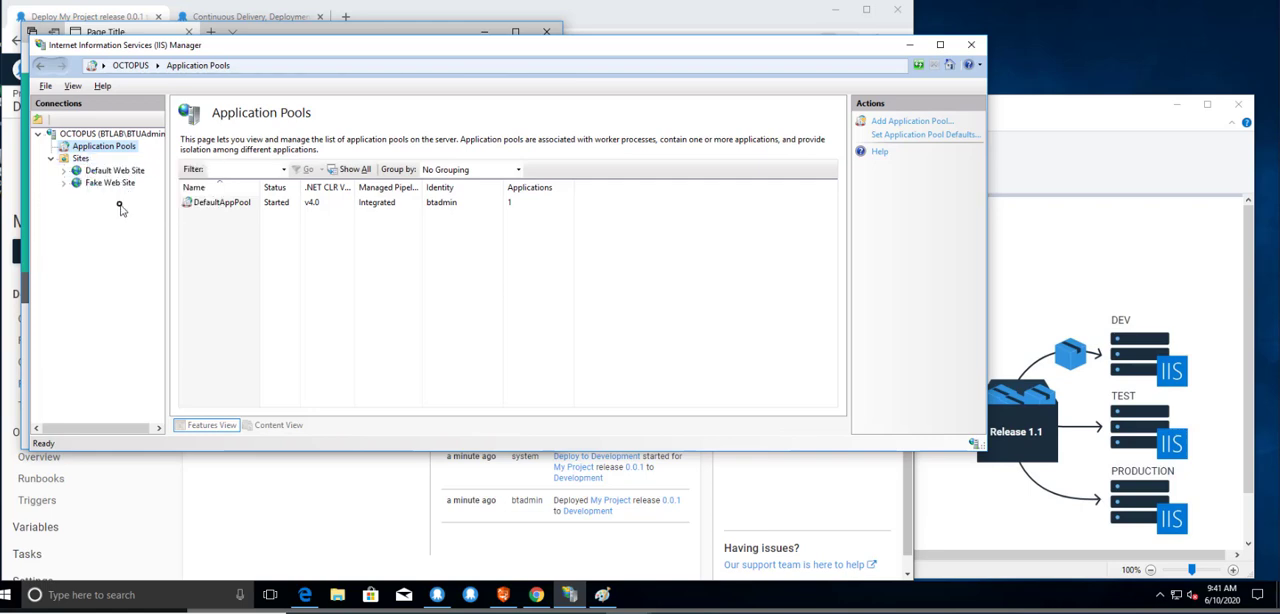
pyautogui.click(110, 183)
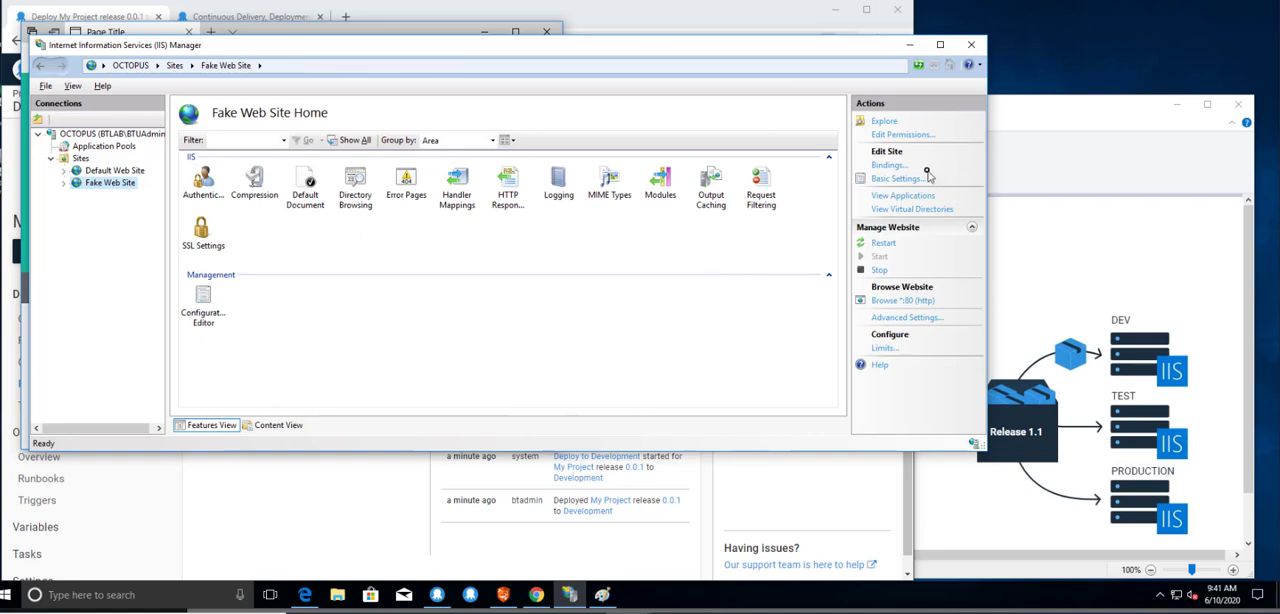
pyautogui.click(881, 166)
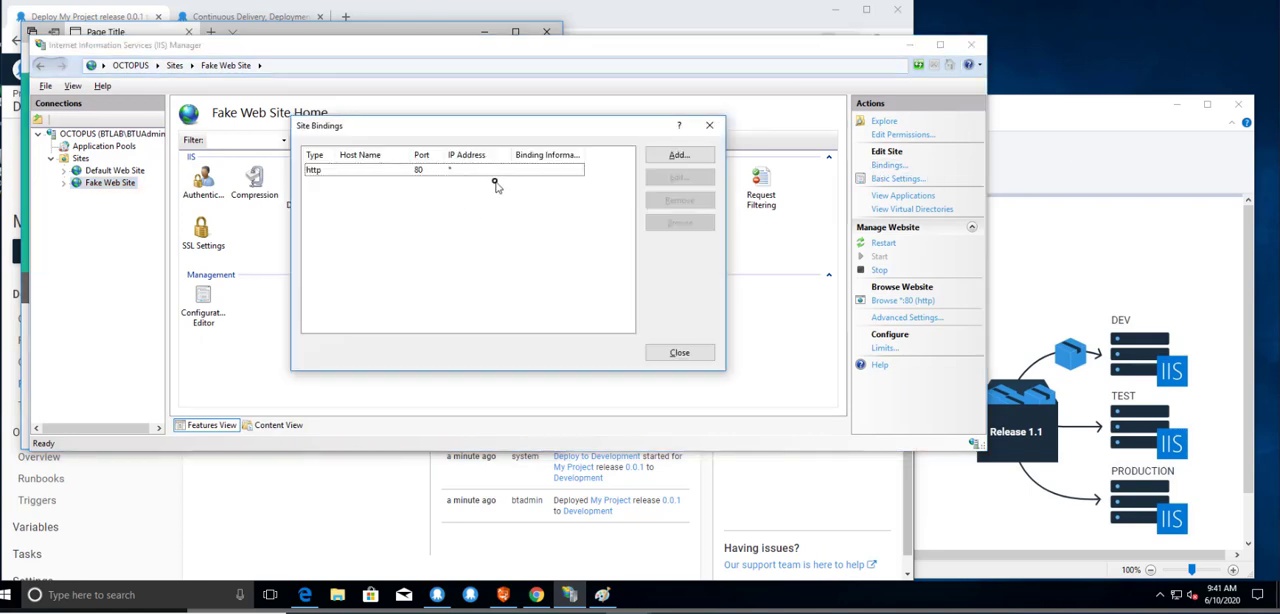
pyautogui.click(708, 135)
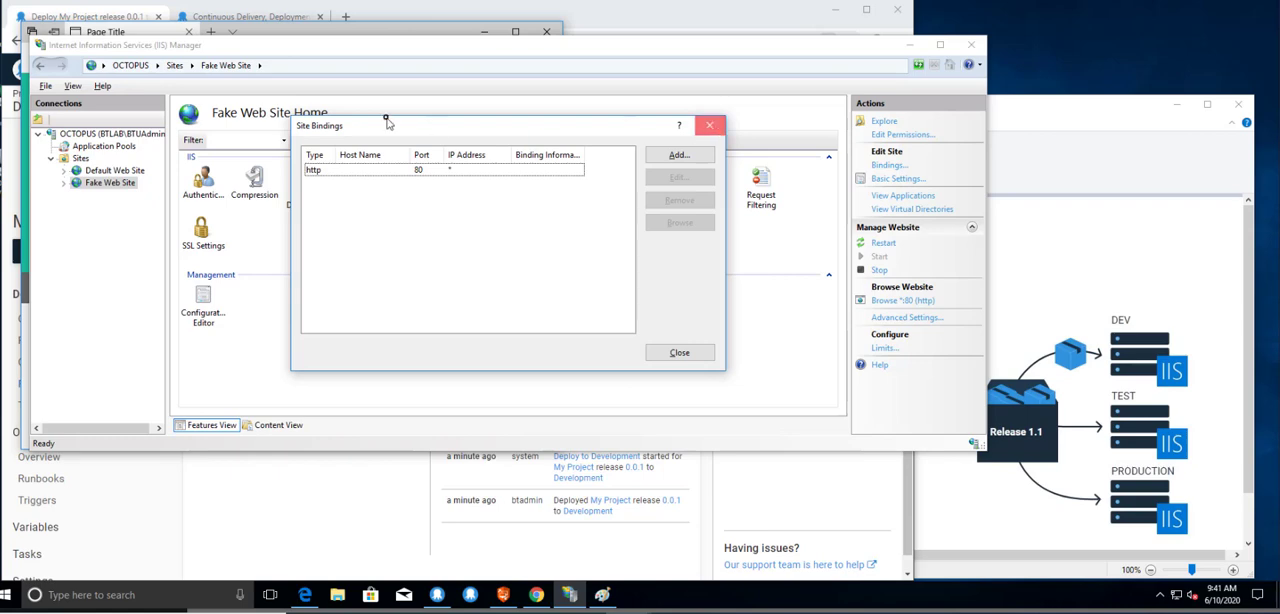
# Inspect the Fake Web Site application pool without editing it, and widen the Identity column to show the full account name.
pyautogui.click(131, 147)
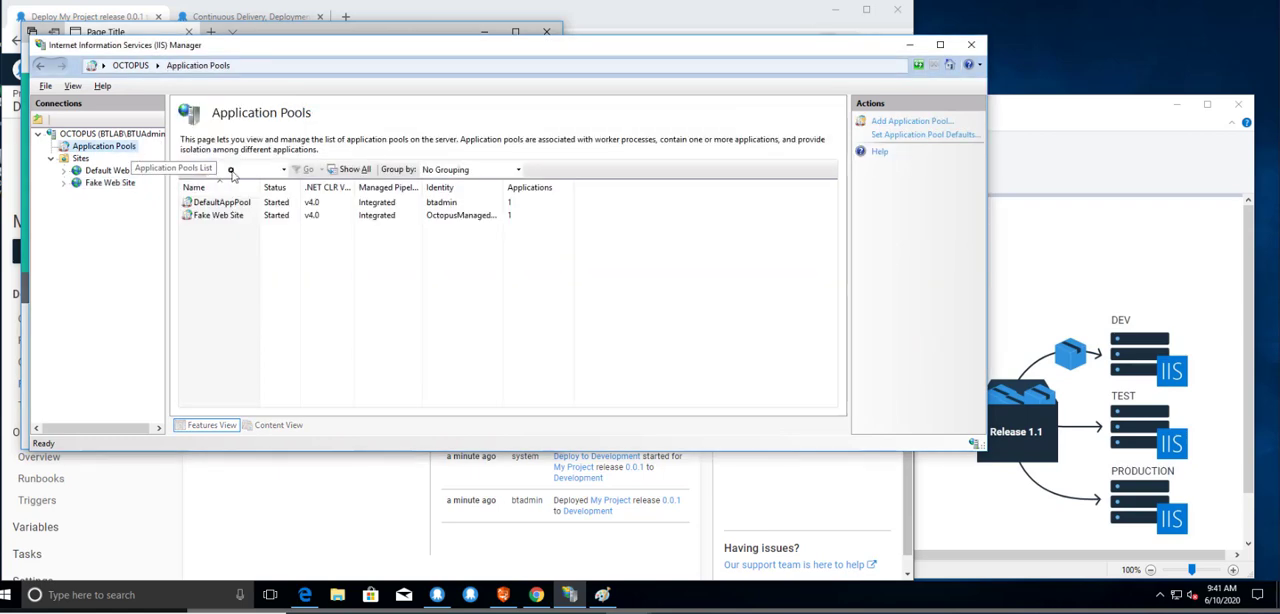
pyautogui.click(249, 222)
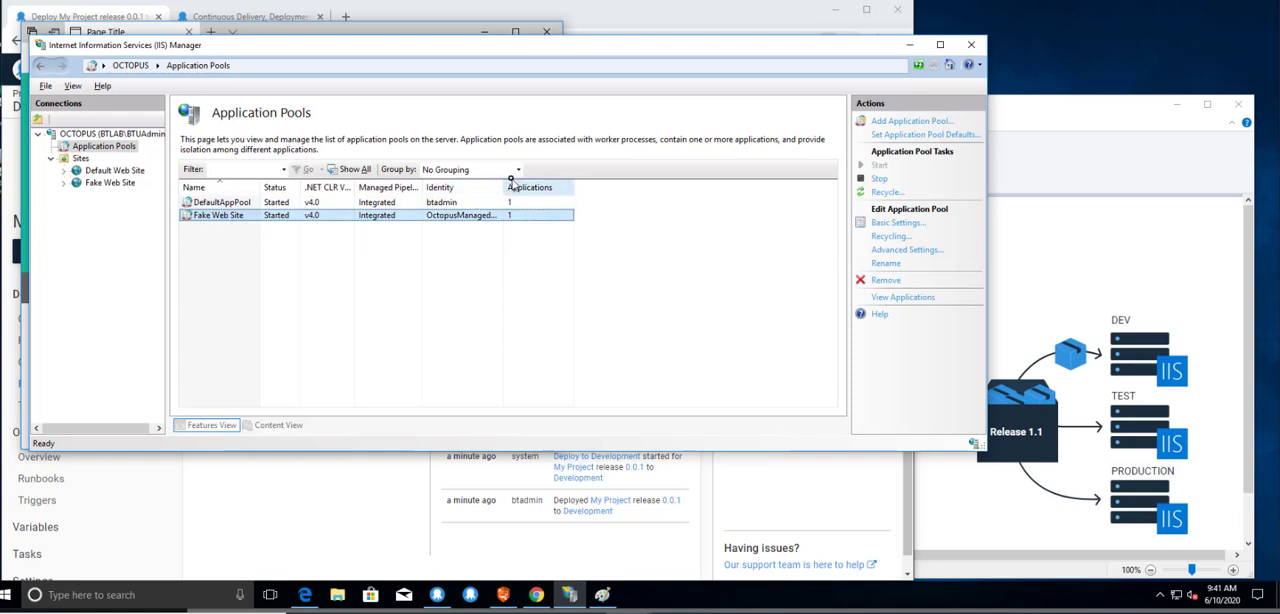
pyautogui.doubleClick(463, 218)
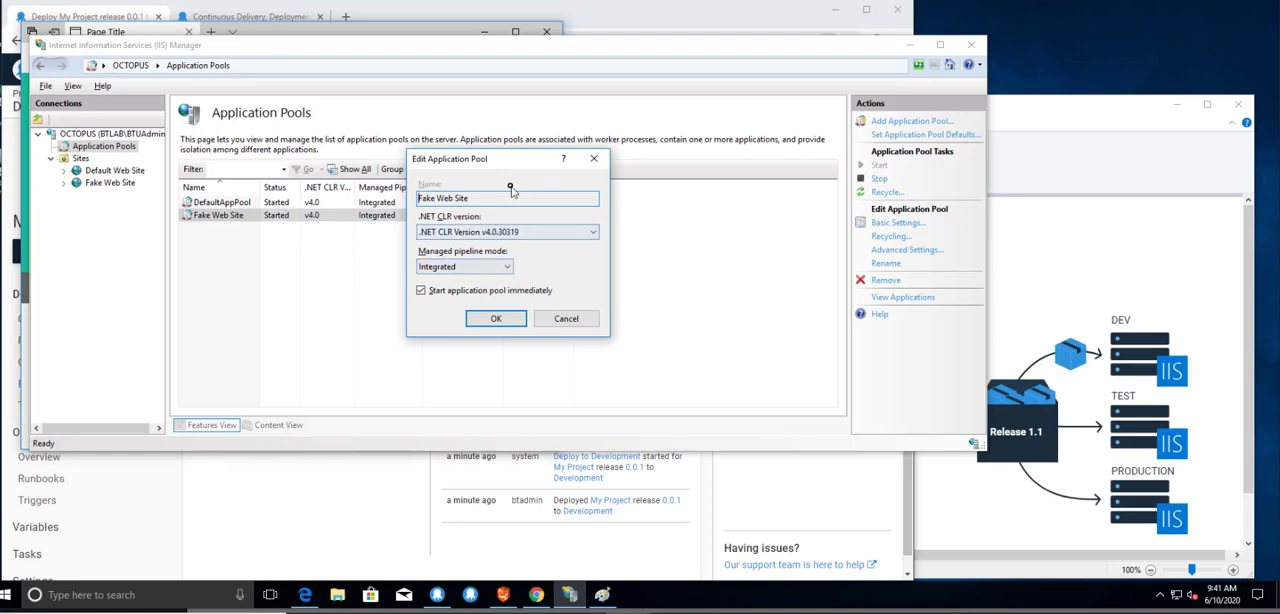
pyautogui.click(563, 319)
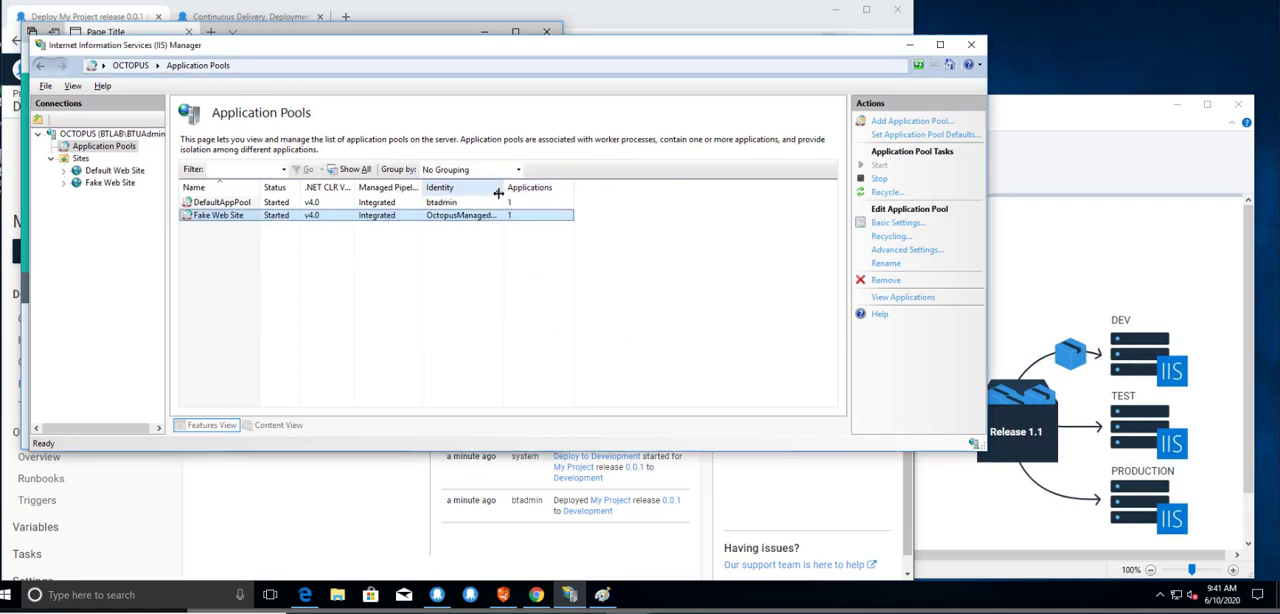
pyautogui.moveTo(503, 188); pyautogui.dragTo(576, 190)
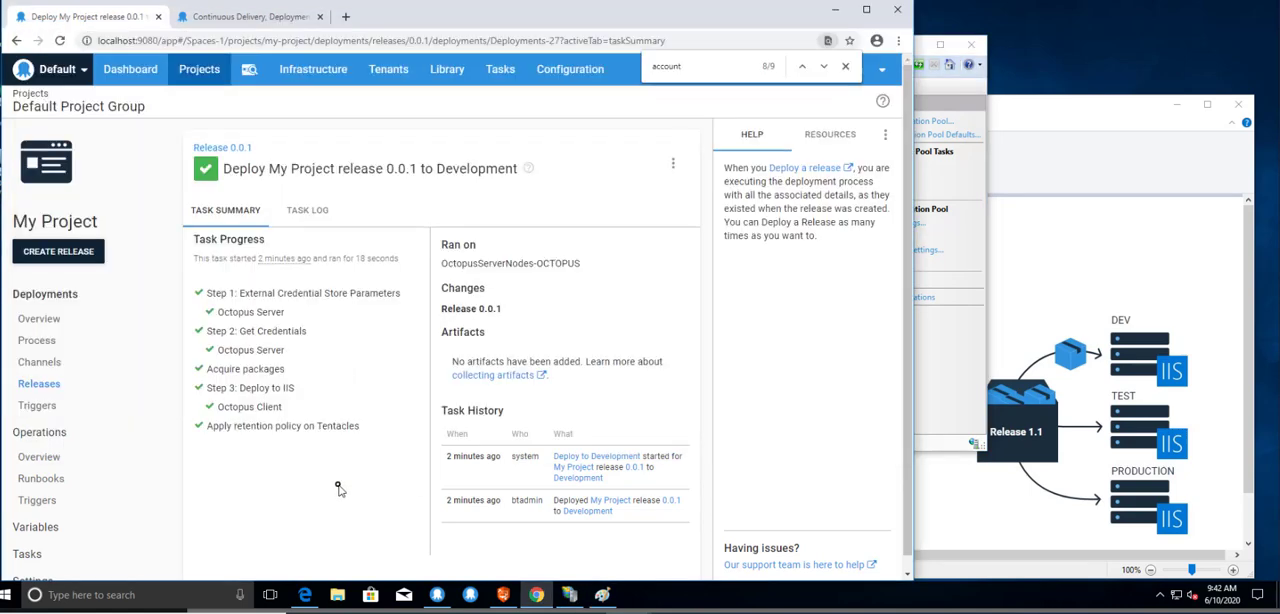
# Return to Octopus Deploy and open the deployment process of My Project DSS.
pyautogui.click(199, 69)
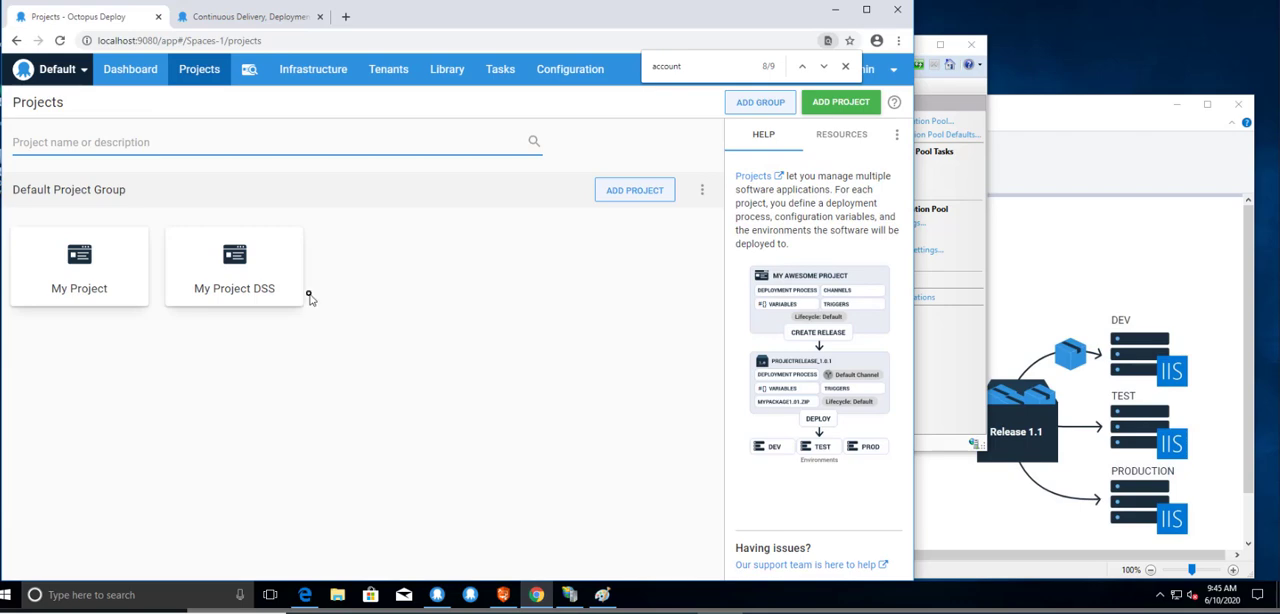
pyautogui.click(234, 278)
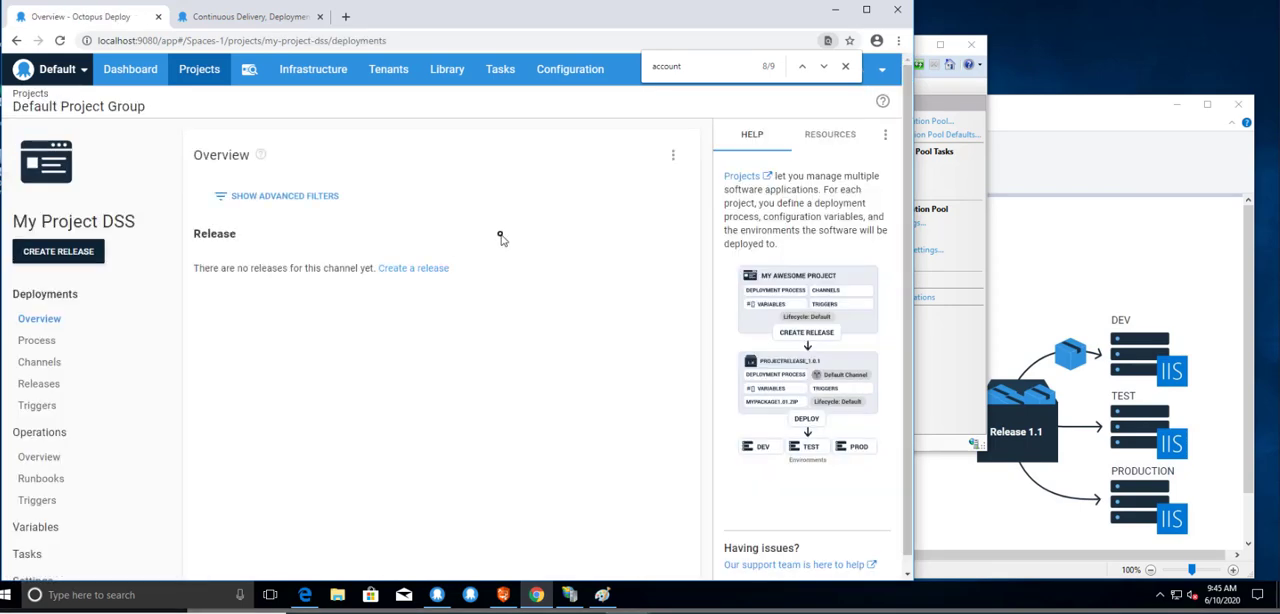
pyautogui.click(58, 343)
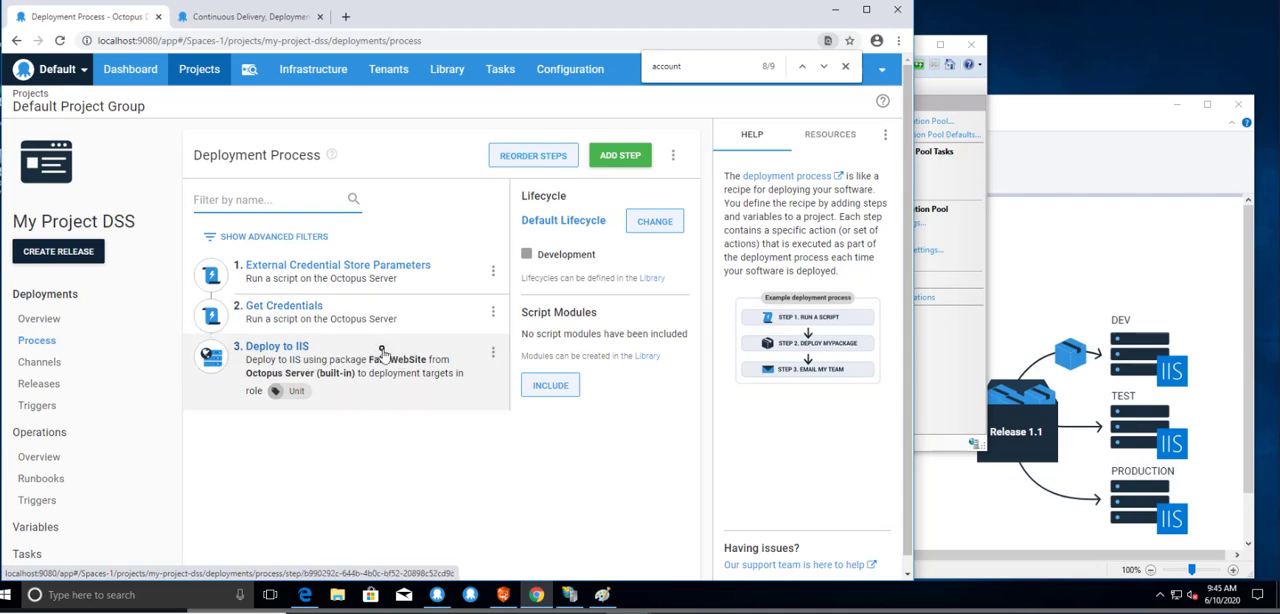
# Examine the External Credential Store Parameters script in the full-screen source editor, and close it without changes.
pyautogui.click(400, 277)
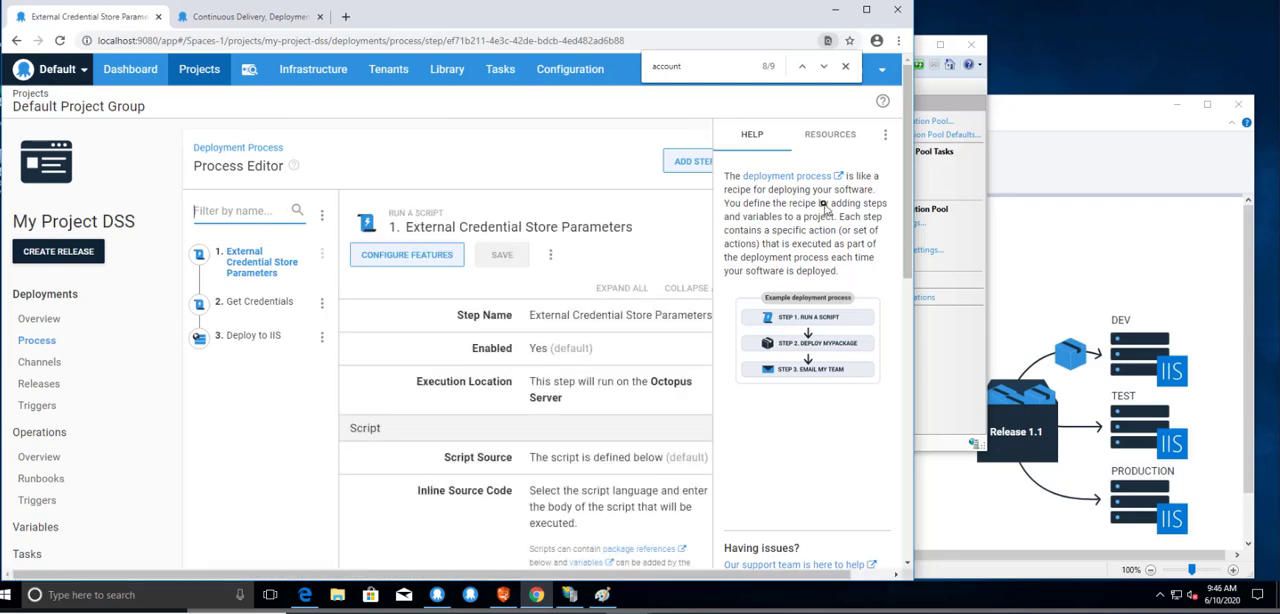
pyautogui.moveTo(893, 178); pyautogui.dragTo(897, 361)
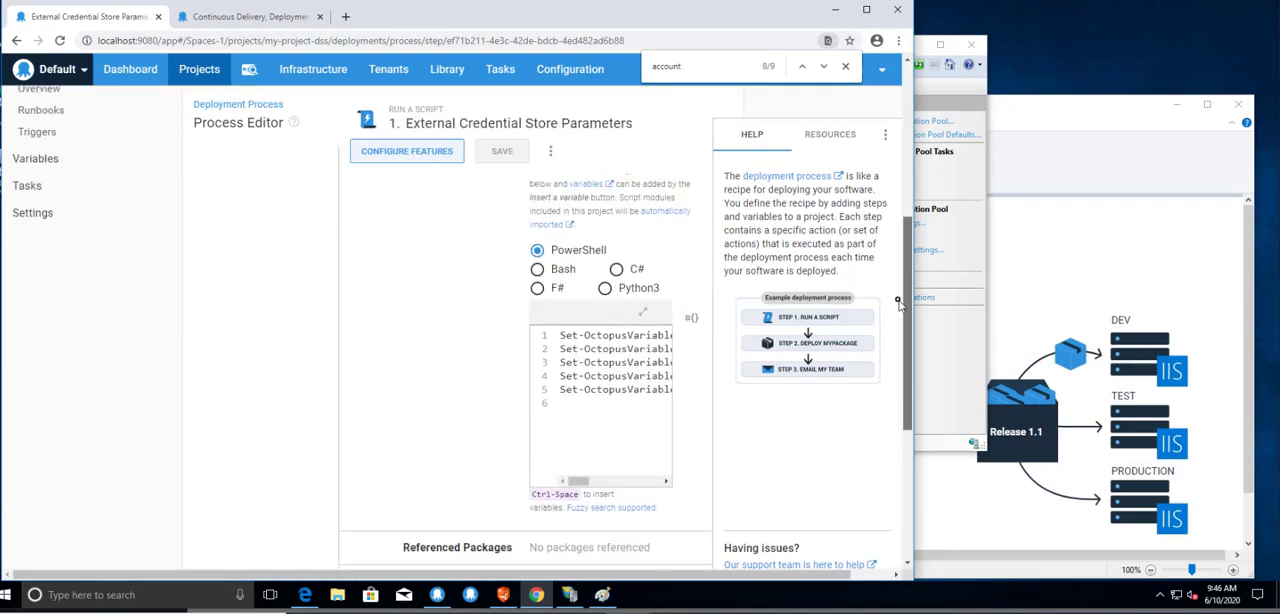
pyautogui.click(641, 314)
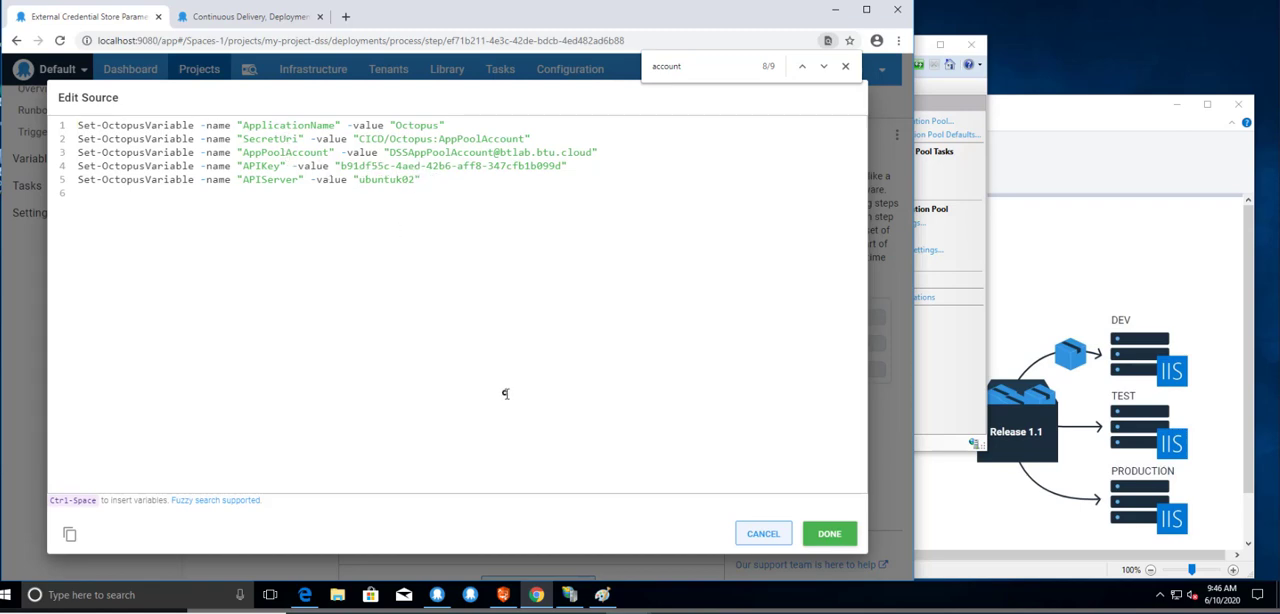
pyautogui.click(766, 536)
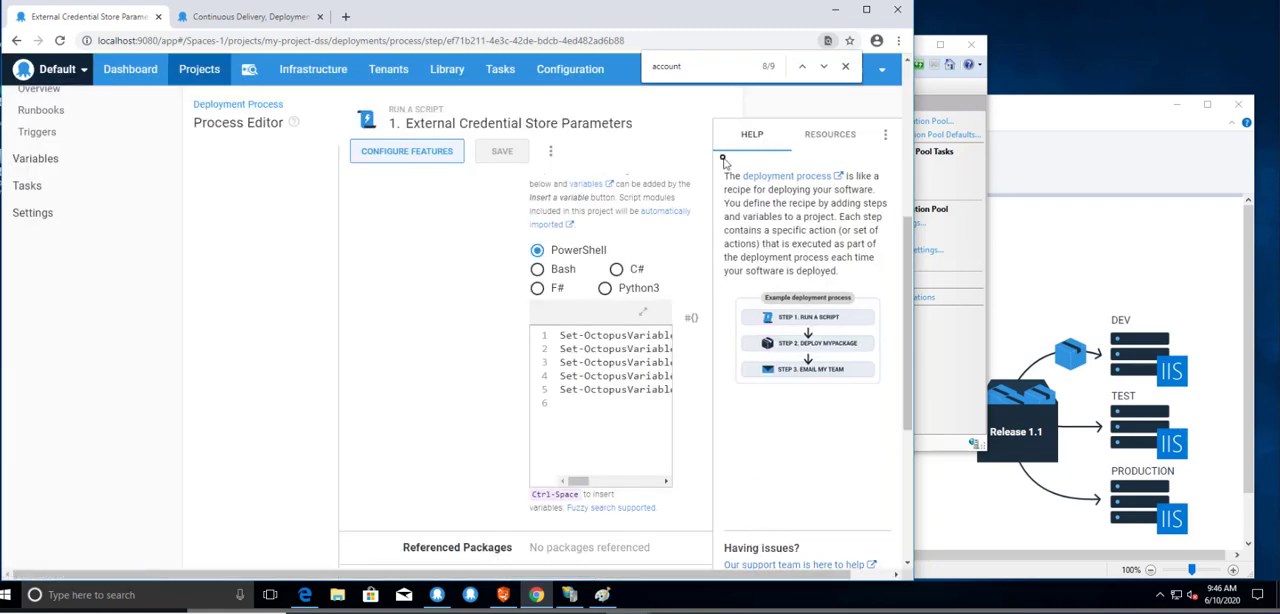
# Open the Get Credentials script in full screen and read it through to the -sensitive option of the final passwd variable line.
pyautogui.scroll(3, 891, 151)
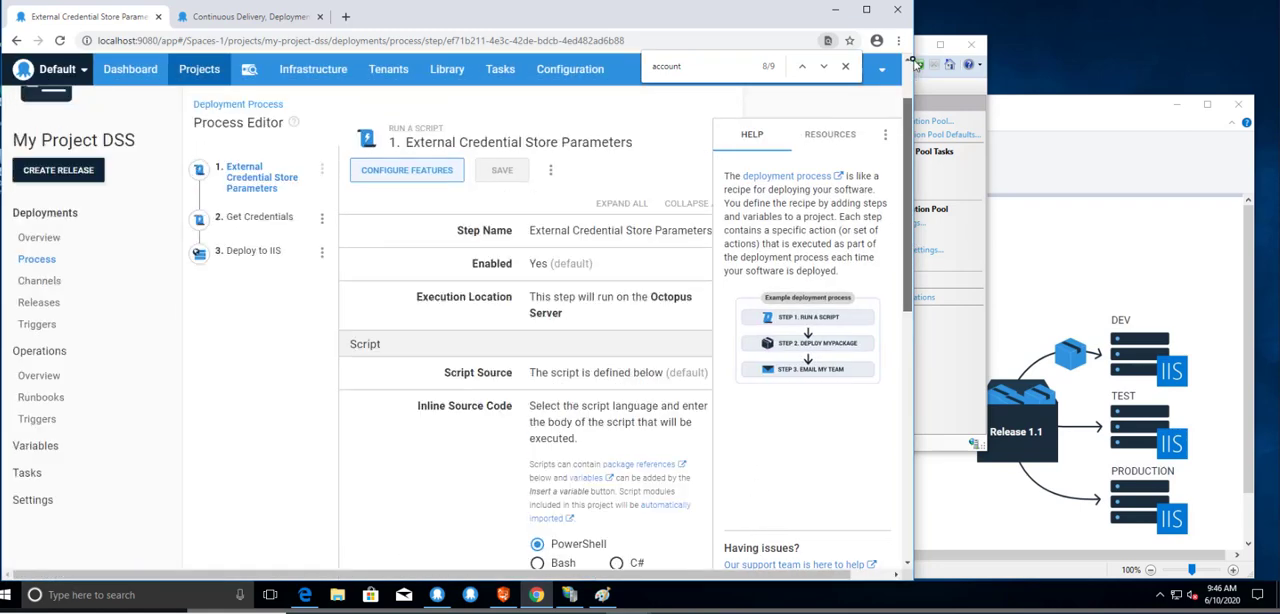
pyautogui.moveTo(915, 64); pyautogui.dragTo(914, 61)
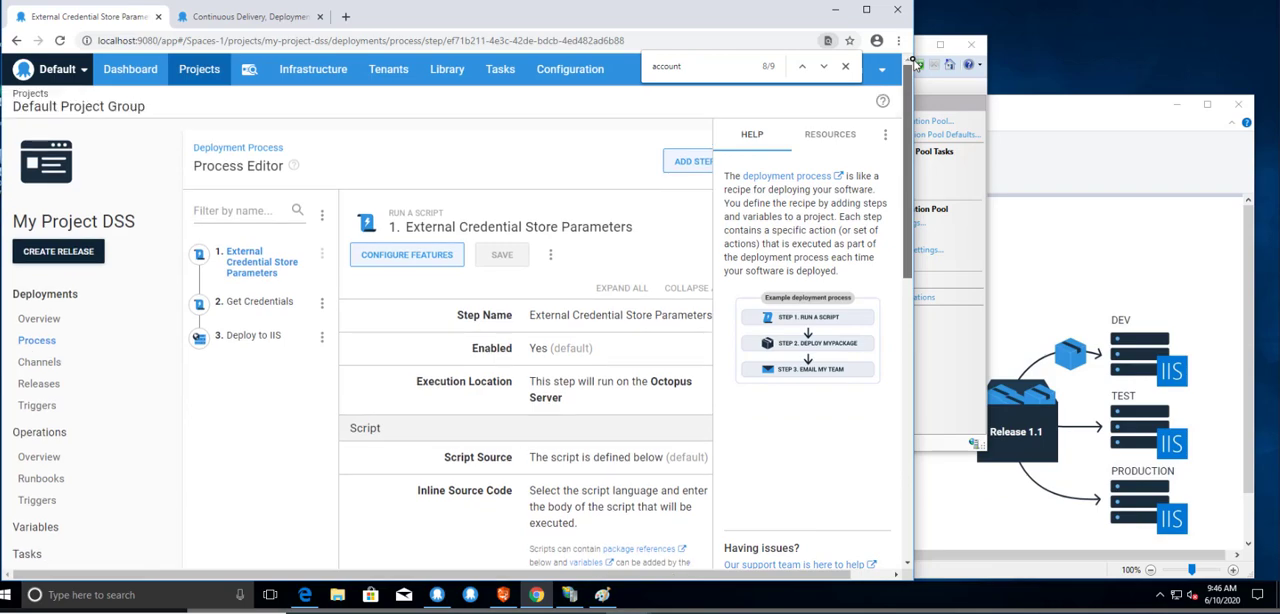
pyautogui.click(254, 303)
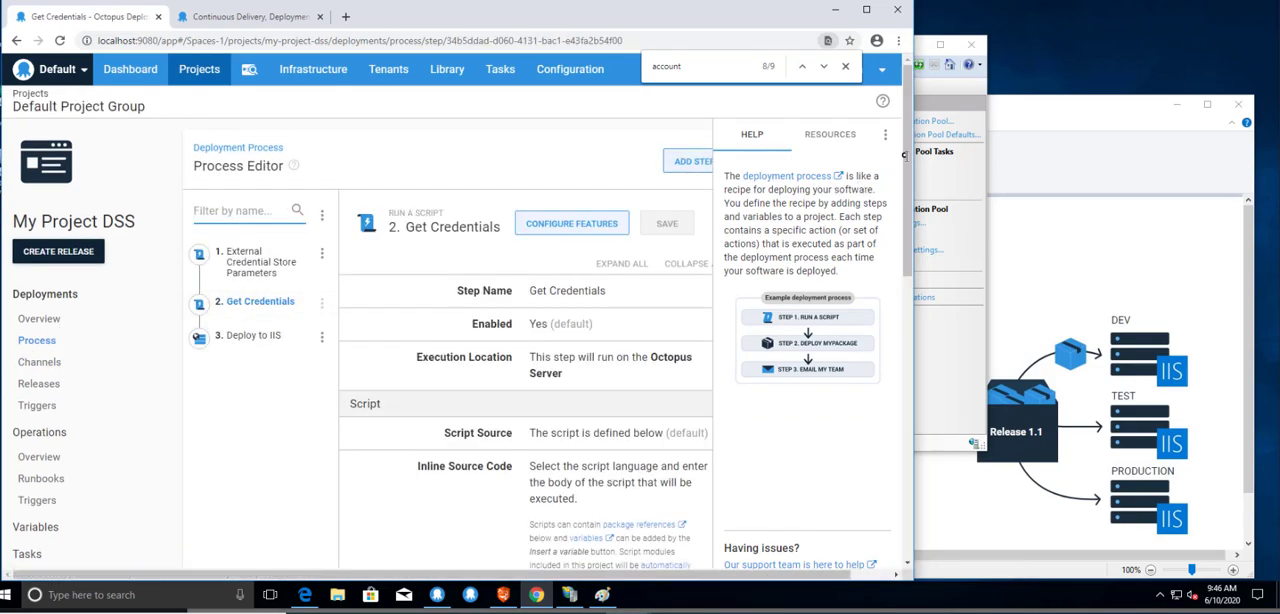
pyautogui.moveTo(906, 155); pyautogui.dragTo(933, 290)
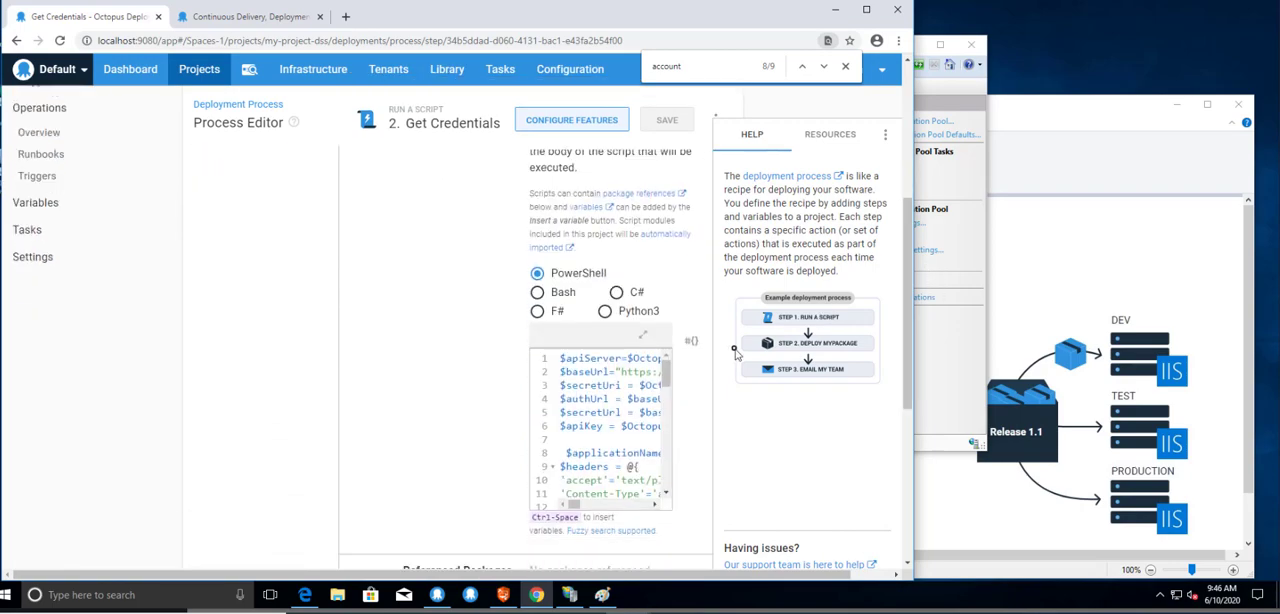
pyautogui.click(644, 338)
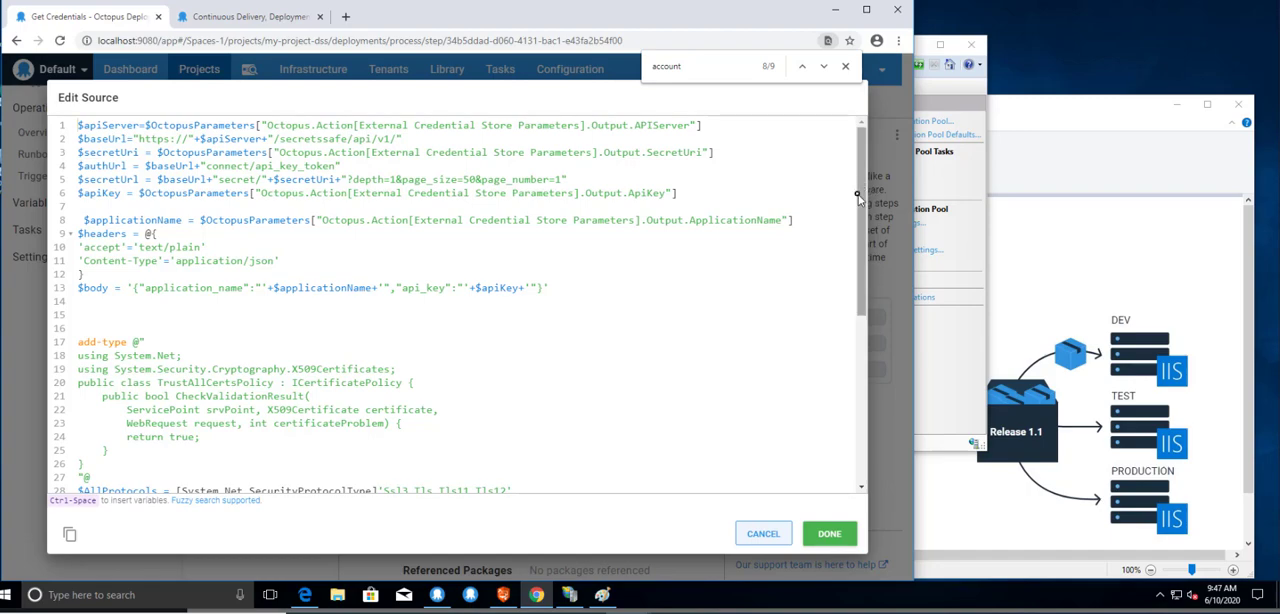
pyautogui.moveTo(856, 218); pyautogui.dragTo(847, 400)
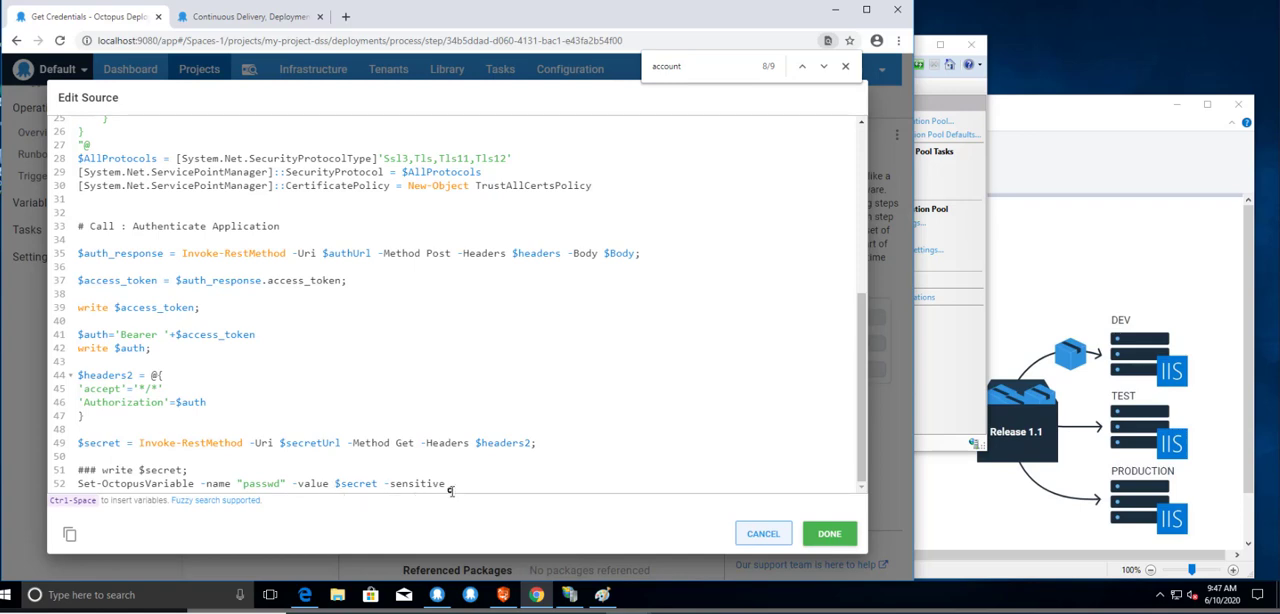
pyautogui.click(420, 476)
pyautogui.click(398, 481)
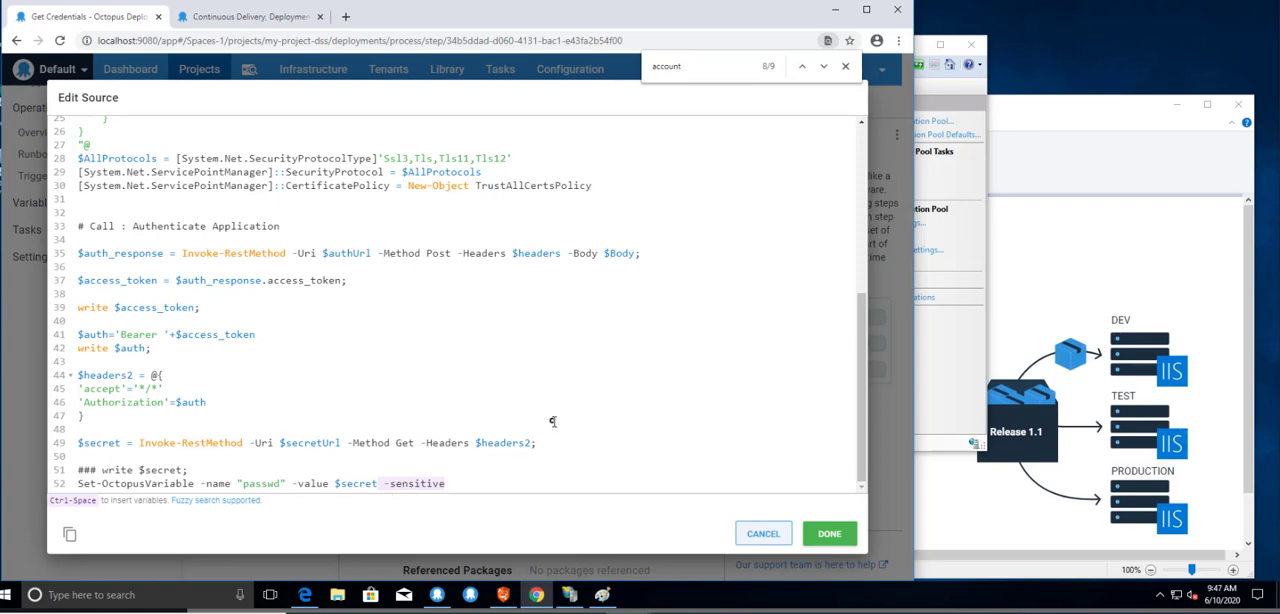
# Close the Get Credentials script without changes, and examine the application pool identity and credential settings of the Deploy to IIS step.
pyautogui.click(756, 538)
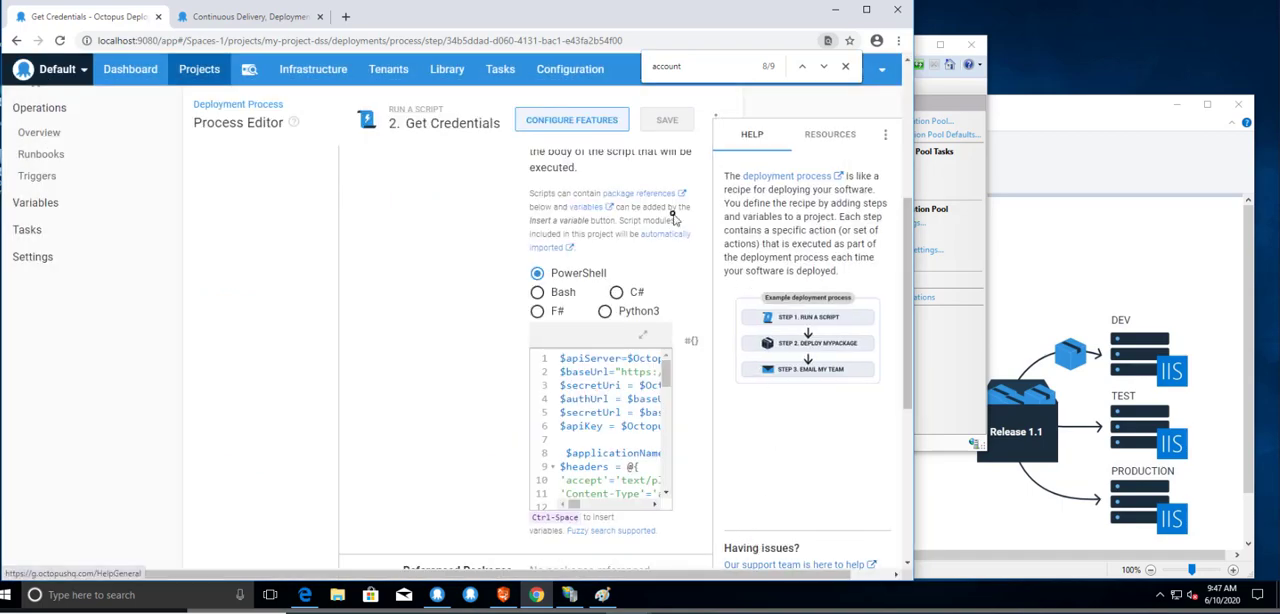
pyautogui.moveTo(907, 230); pyautogui.dragTo(918, 90)
pyautogui.click(279, 344)
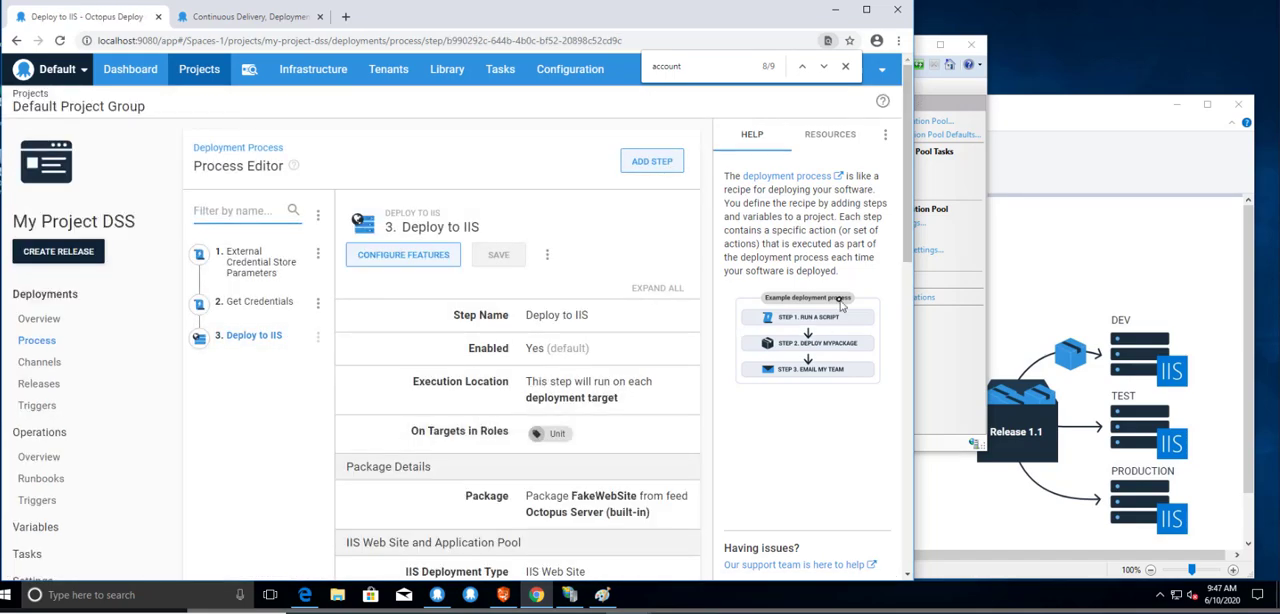
pyautogui.moveTo(903, 215); pyautogui.dragTo(910, 330)
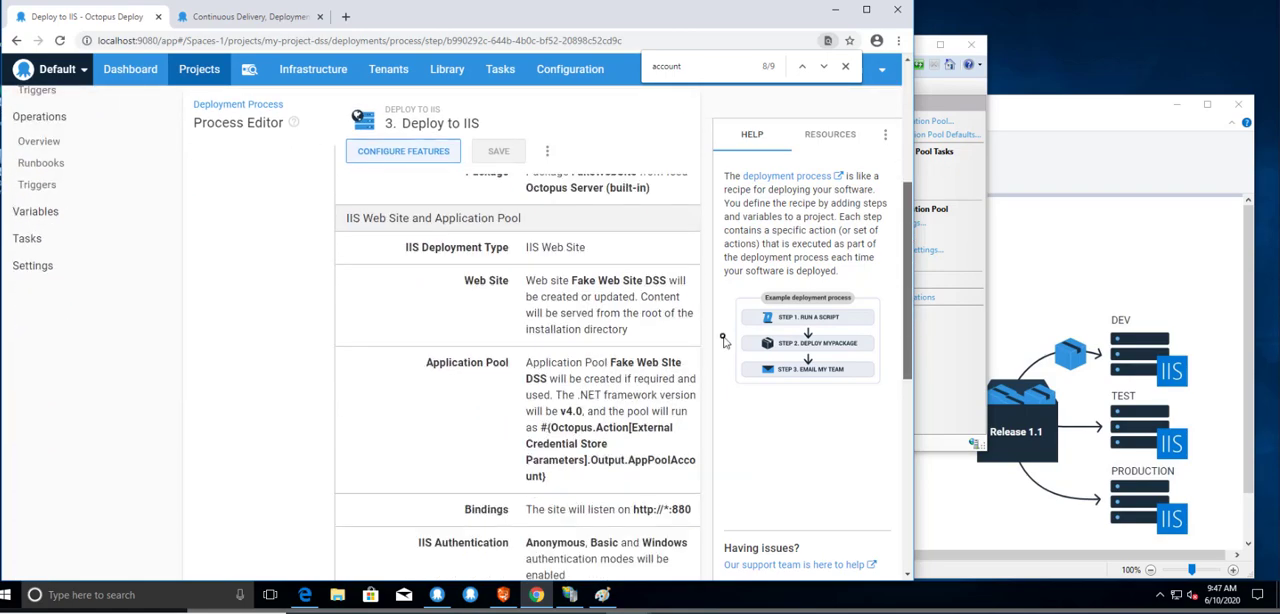
pyautogui.click(583, 400)
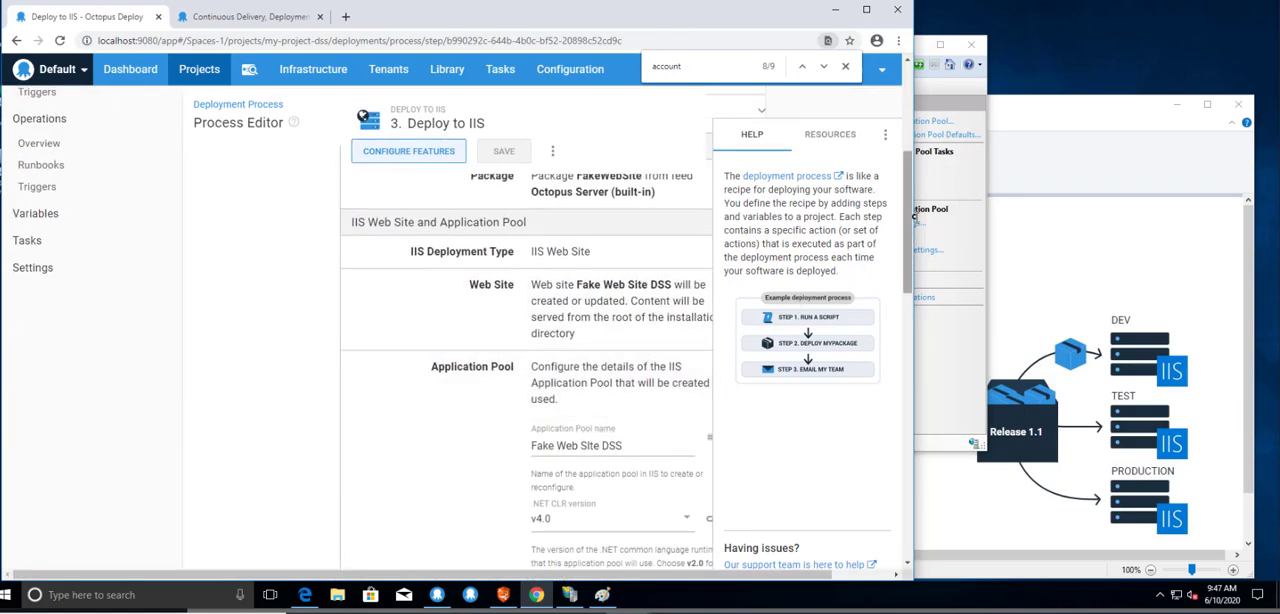
pyautogui.moveTo(903, 230); pyautogui.dragTo(903, 314)
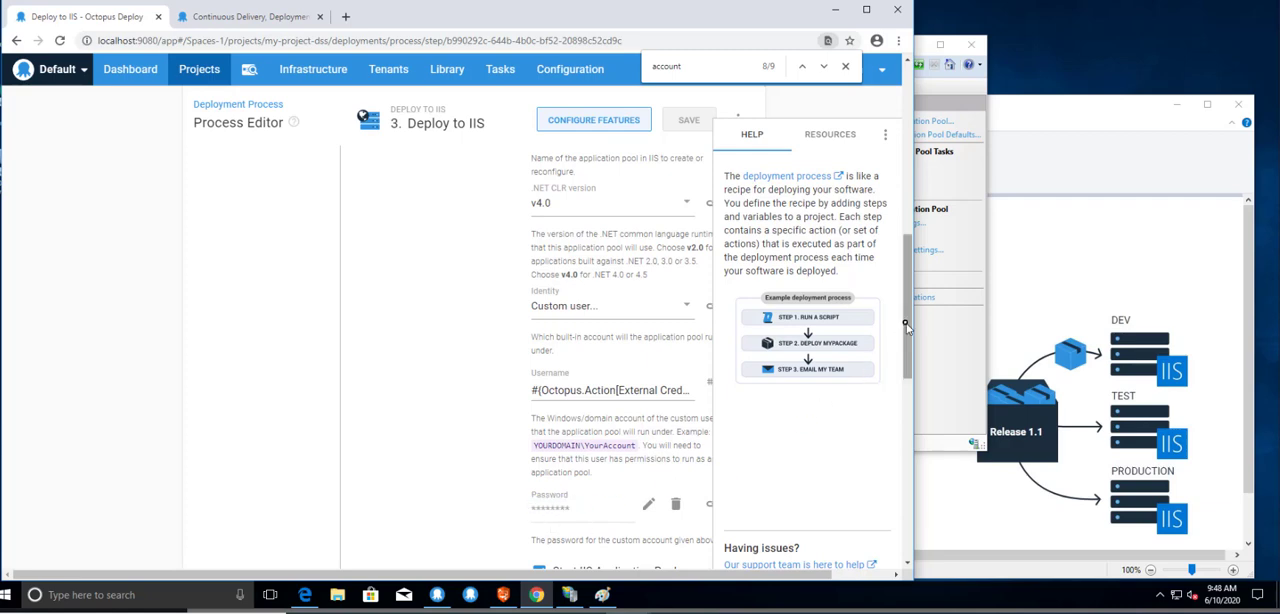
pyautogui.moveTo(907, 328); pyautogui.dragTo(911, 120)
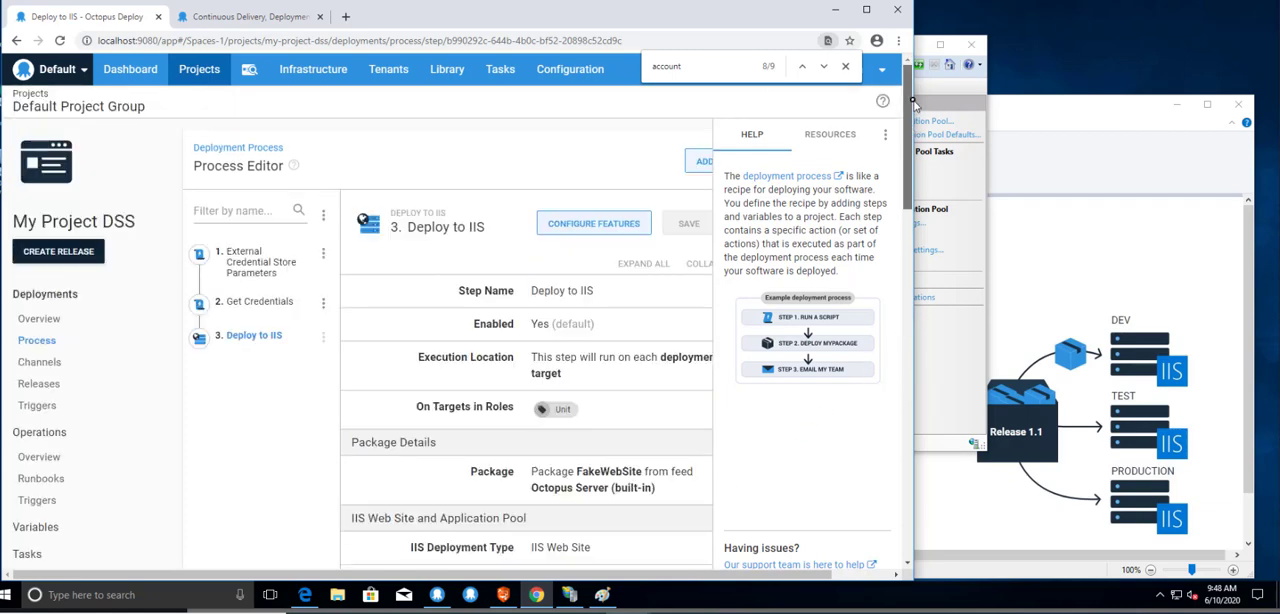
# Create release 0.0.1 of My Project DSS with the default package version, and deploy it to Development.
pyautogui.click(55, 389)
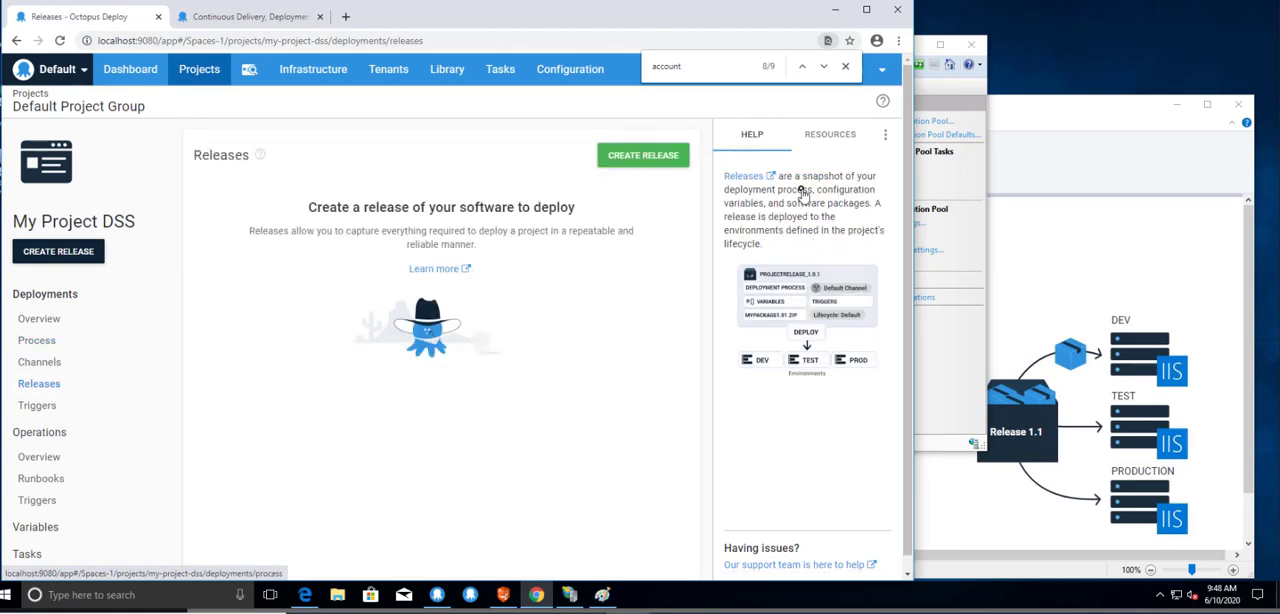
pyautogui.click(617, 165)
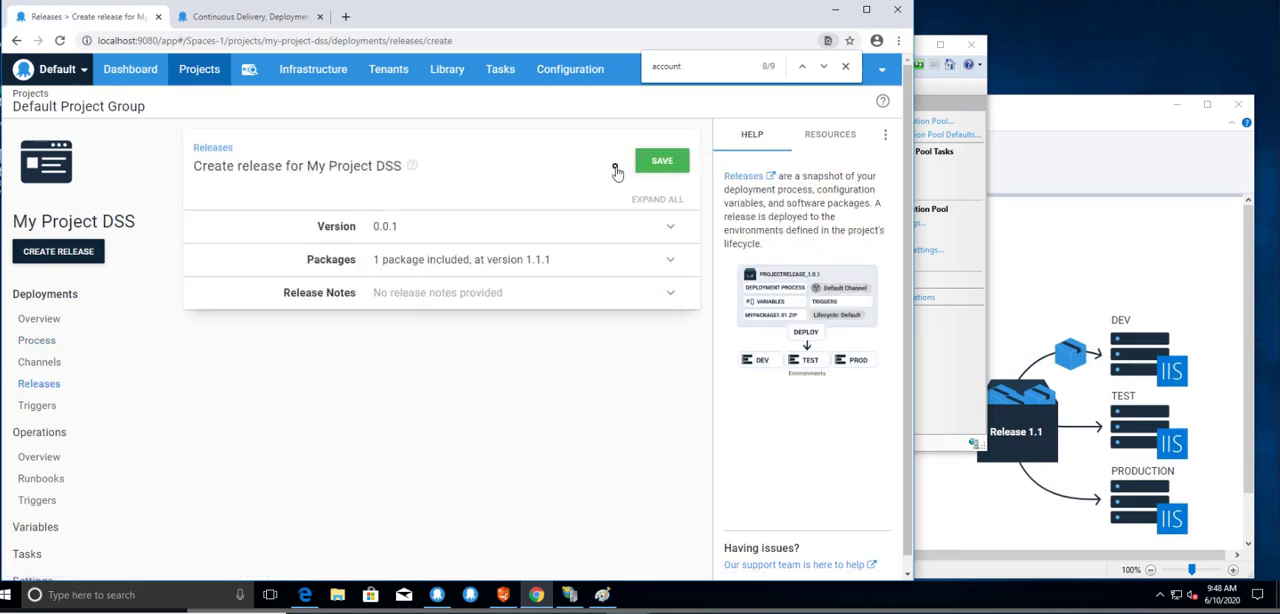
pyautogui.click(662, 168)
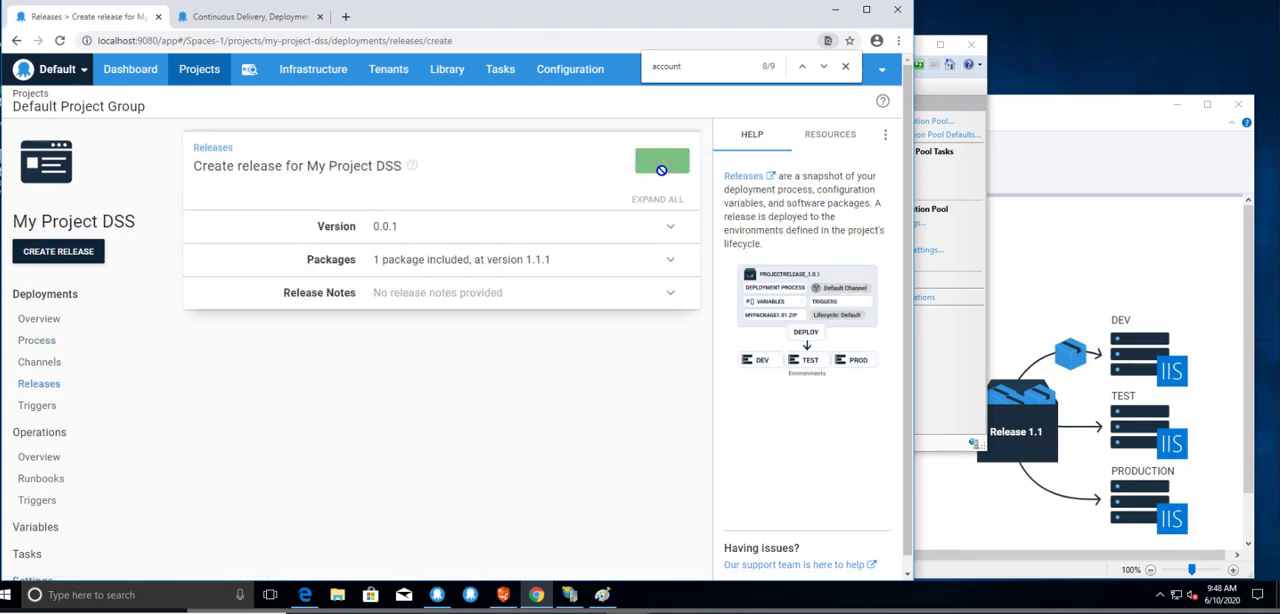
pyautogui.click(593, 168)
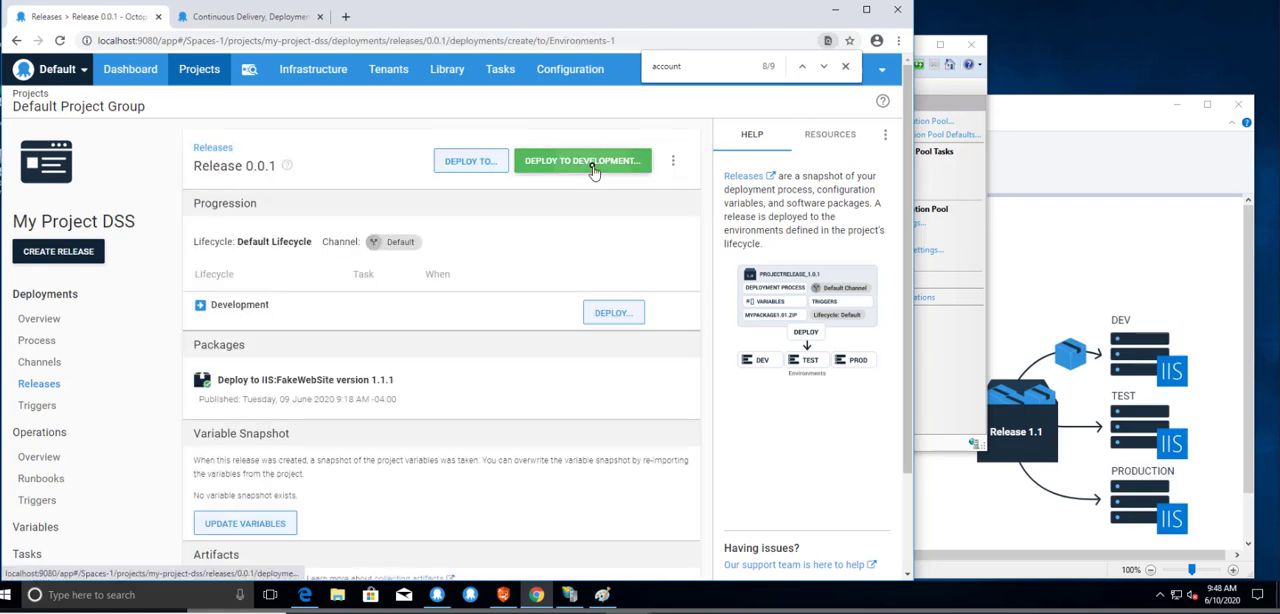
pyautogui.click(660, 163)
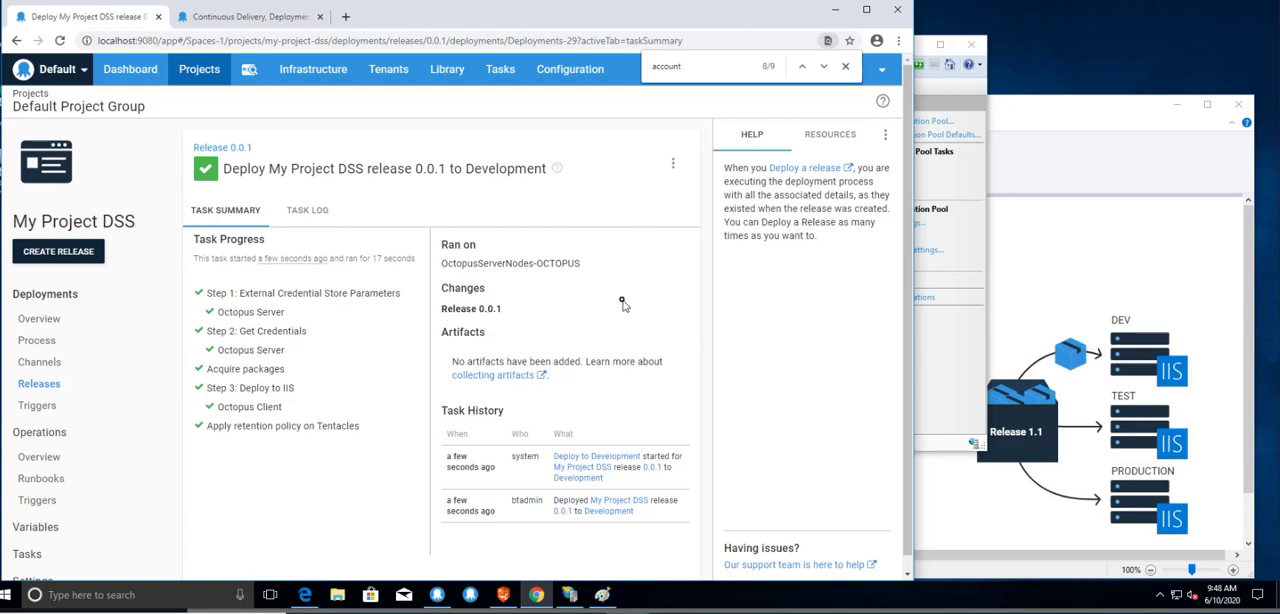
pyautogui.click(308, 595)
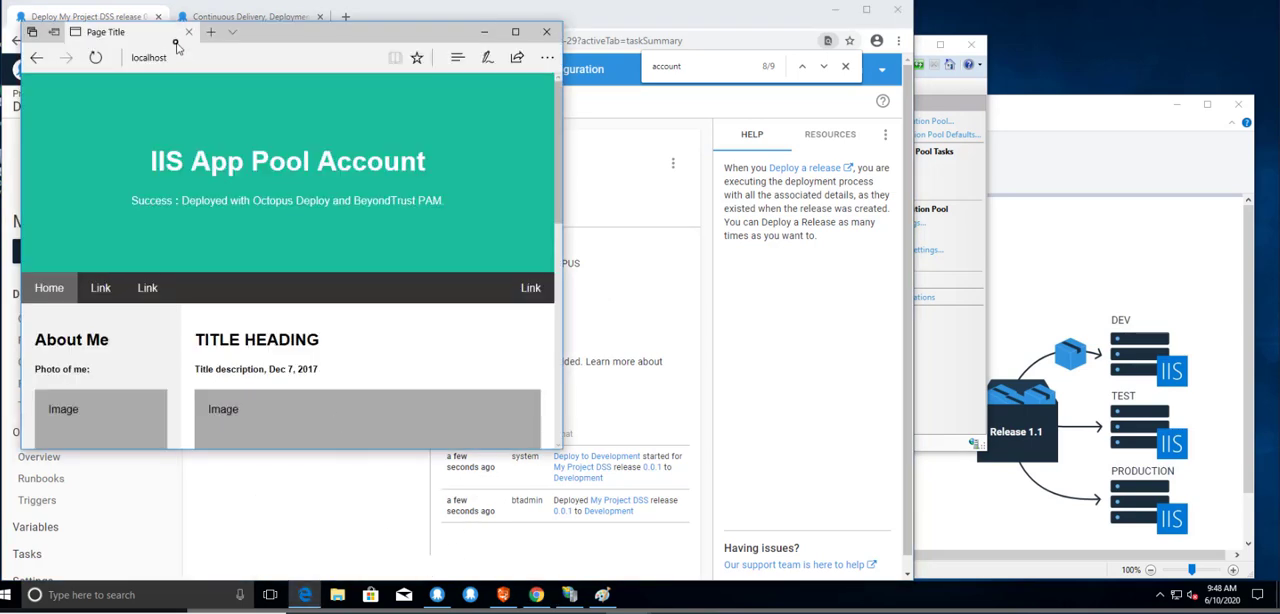
pyautogui.click(210, 32)
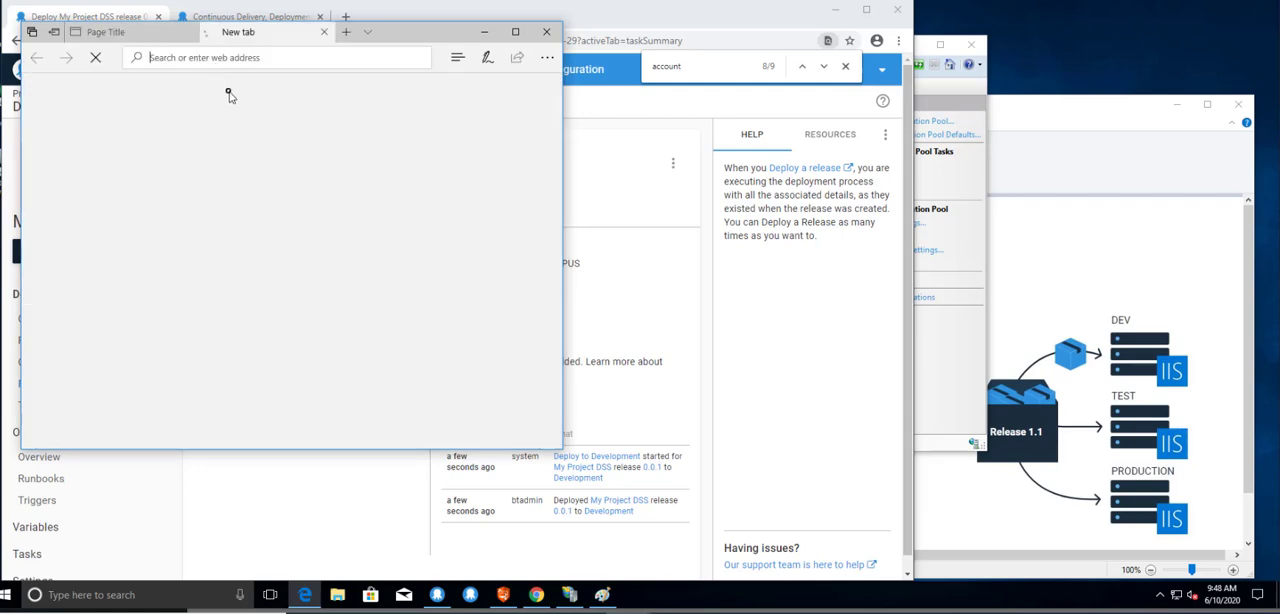
pyautogui.write('local')
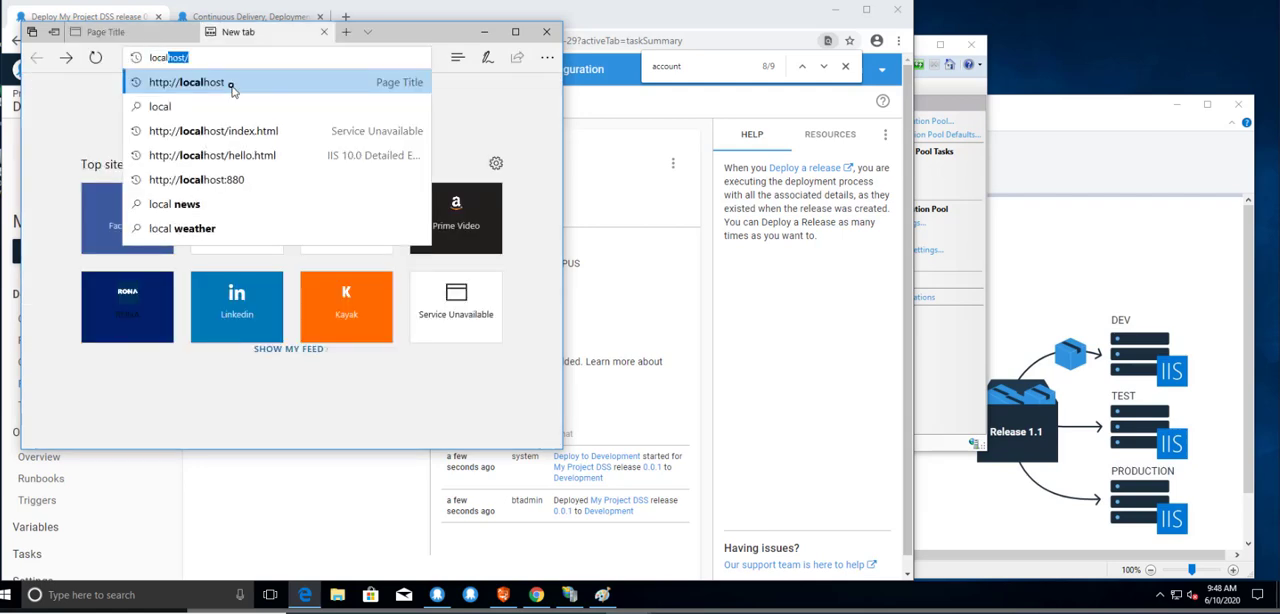
pyautogui.click(197, 182)
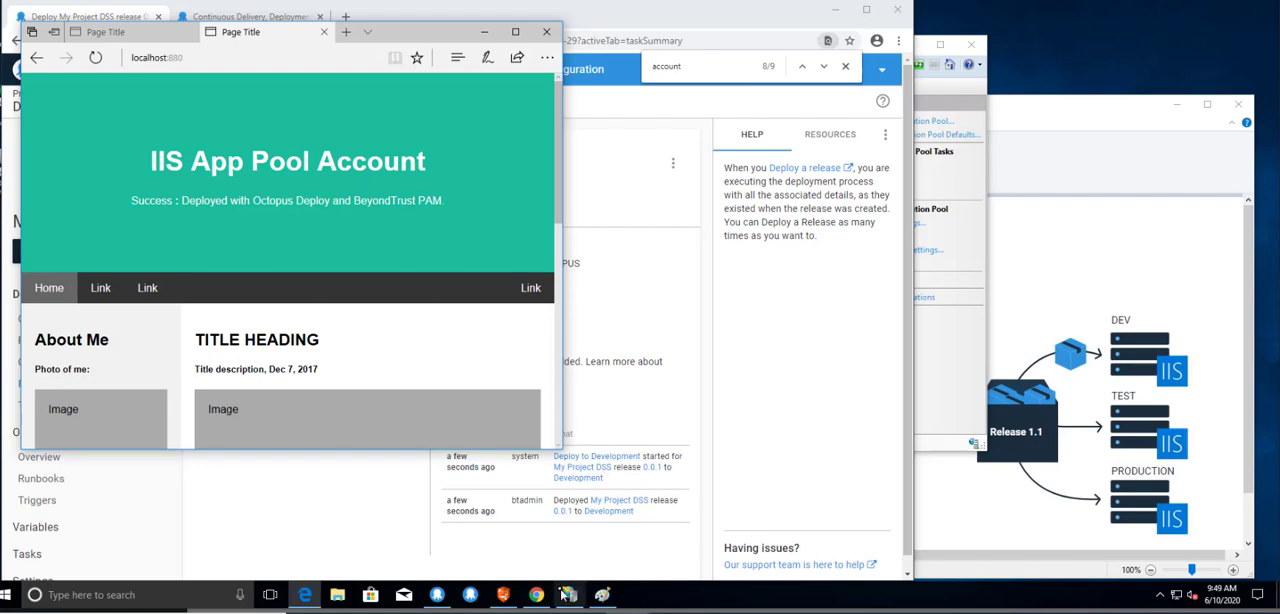
# Switch to IIS Manager, refresh the Sites node, and widen the Name column of the site list to show full names.
pyautogui.moveTo(562, 598)
pyautogui.click(590, 528)
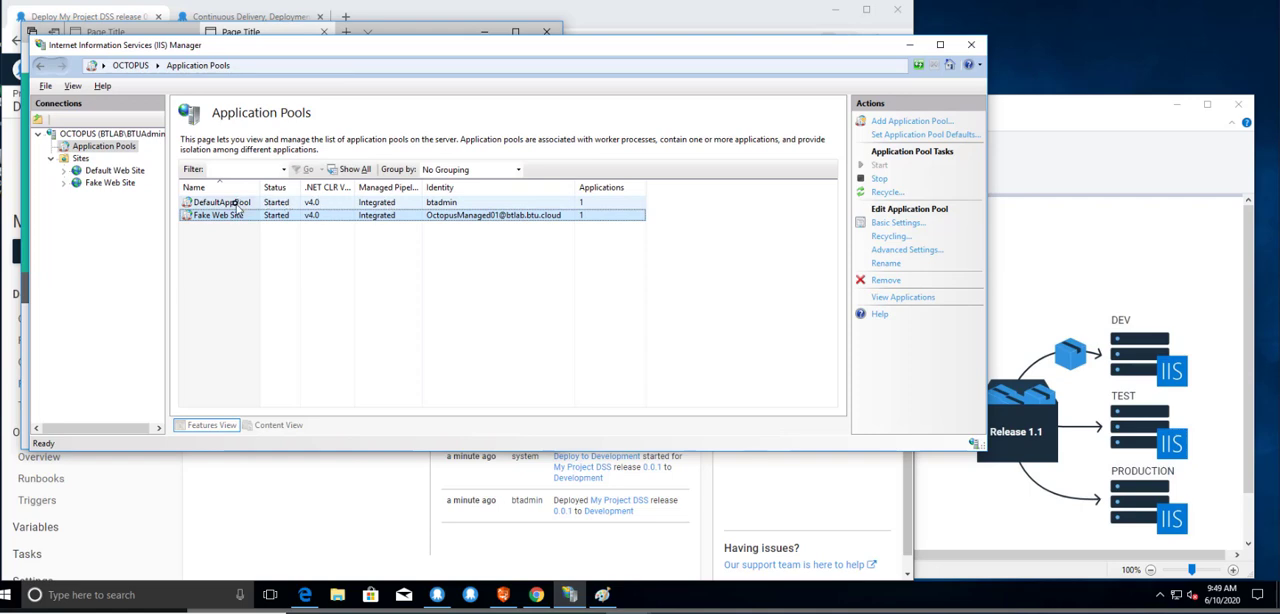
pyautogui.rightClick(88, 170)
pyautogui.click(81, 158)
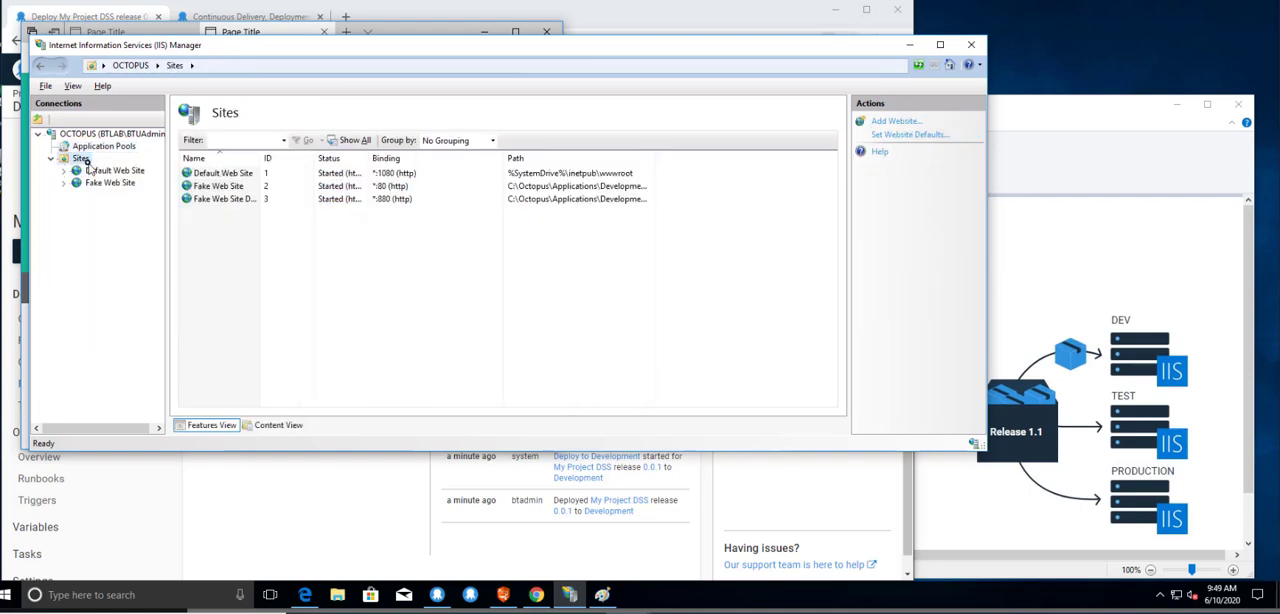
pyautogui.rightClick(84, 159)
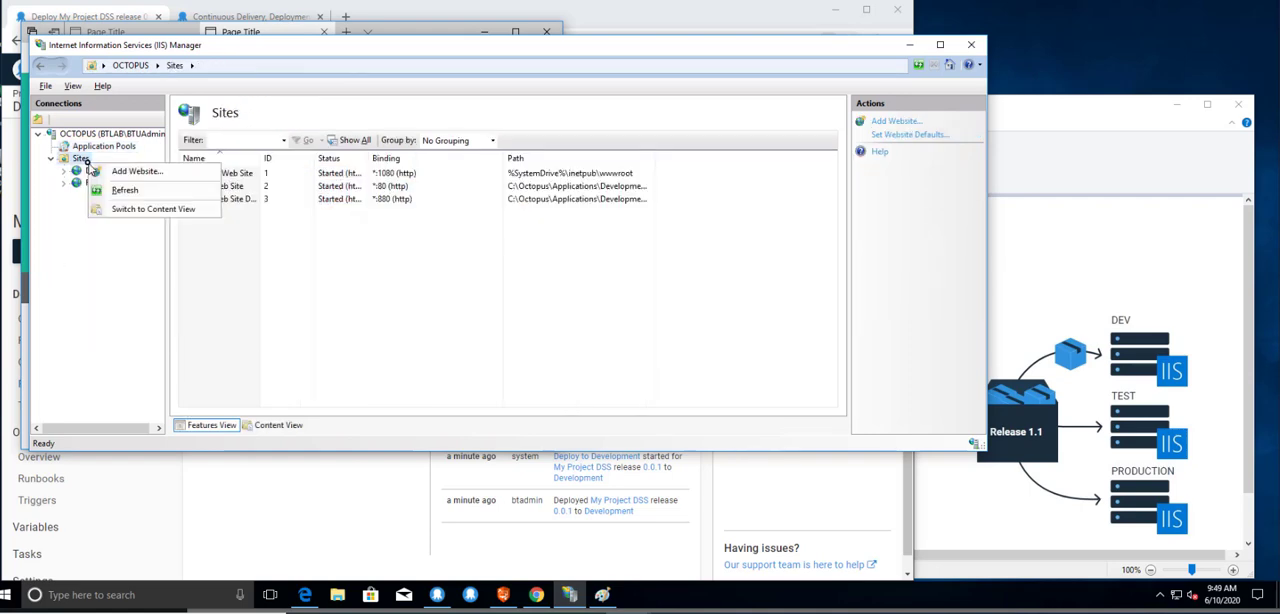
pyautogui.click(145, 190)
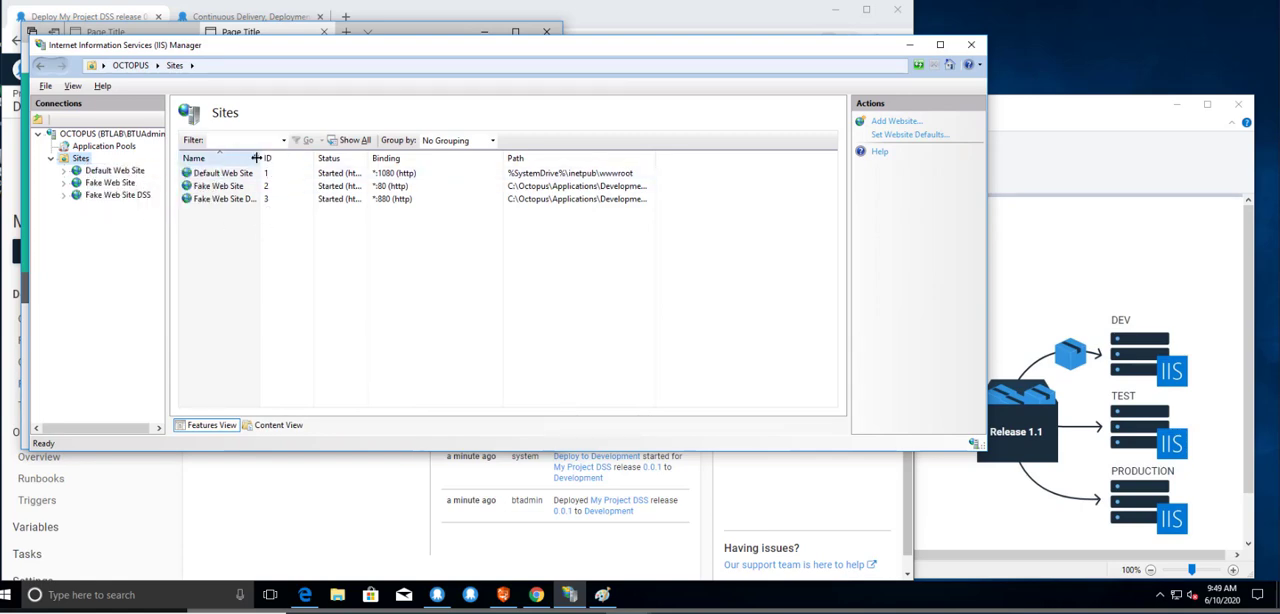
pyautogui.moveTo(260, 157); pyautogui.dragTo(338, 157)
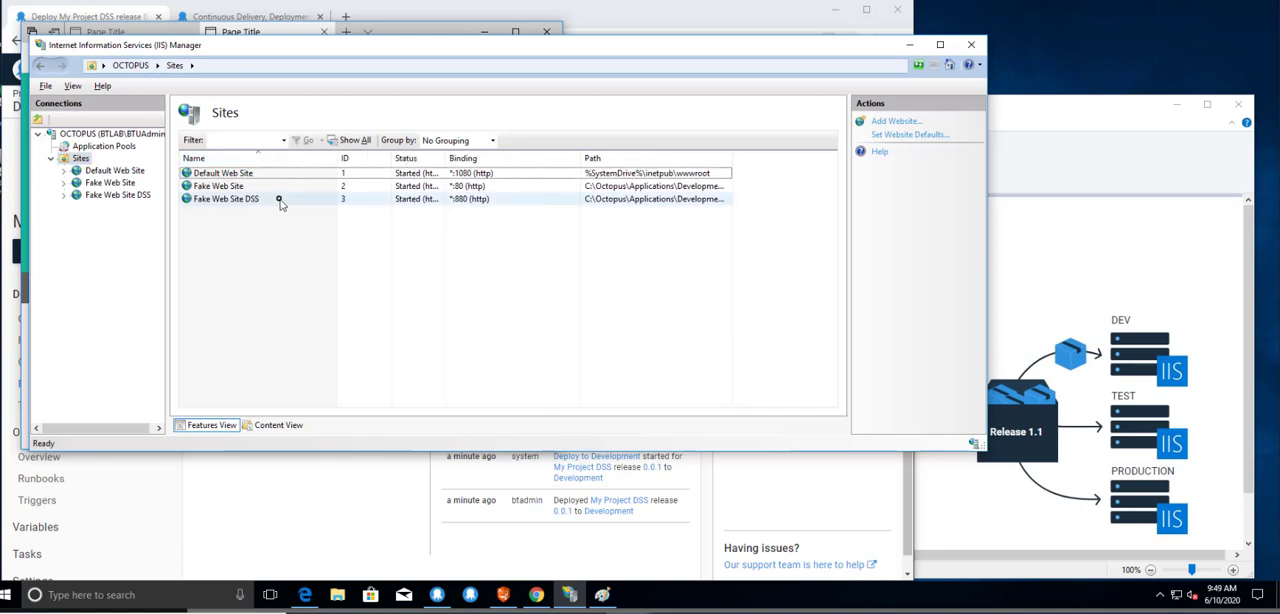
# Inspect the bindings of Fake Web Site DSS without editing them, and check the identity of its application pool.
pyautogui.click(277, 199)
pyautogui.click(150, 198)
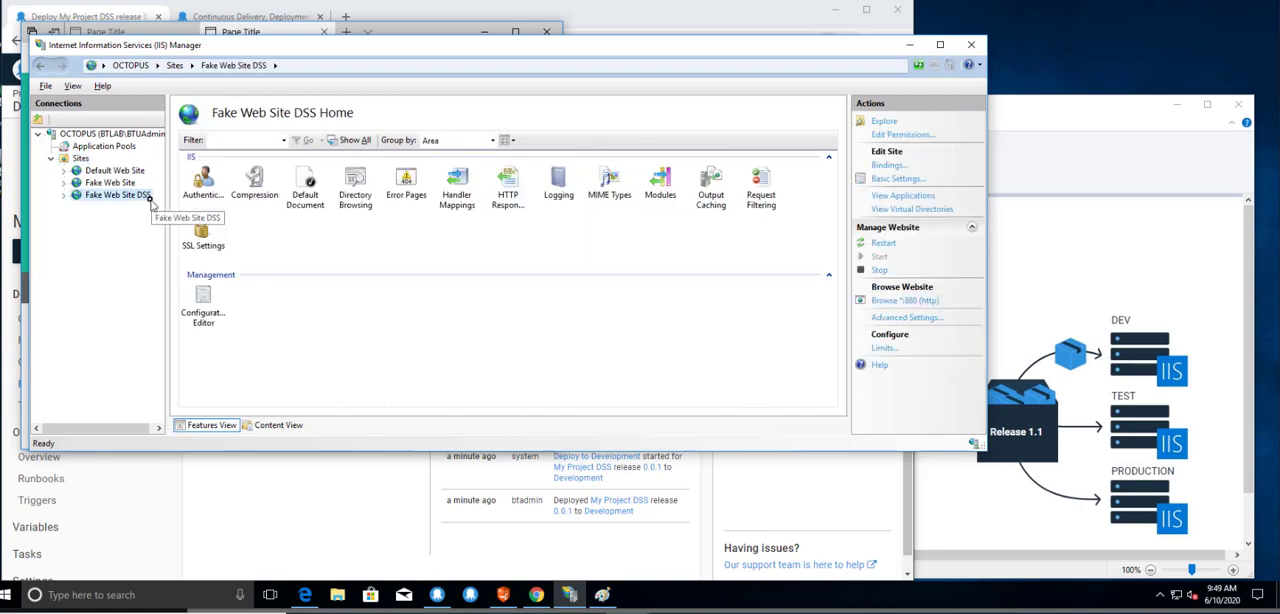
pyautogui.click(886, 166)
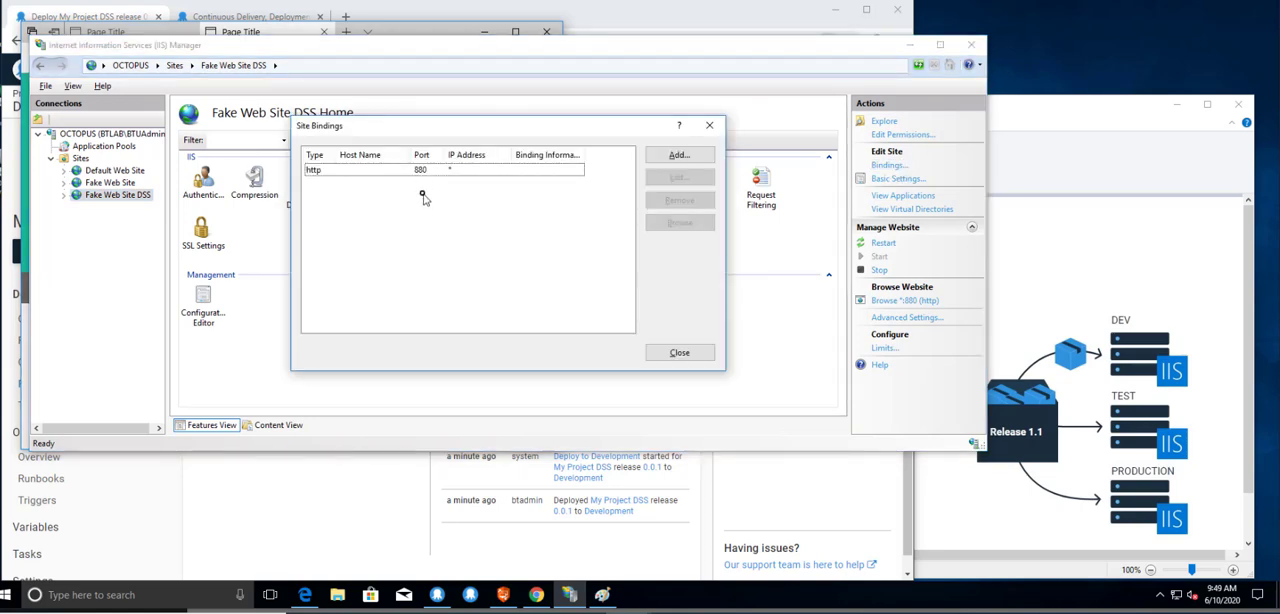
pyautogui.click(709, 125)
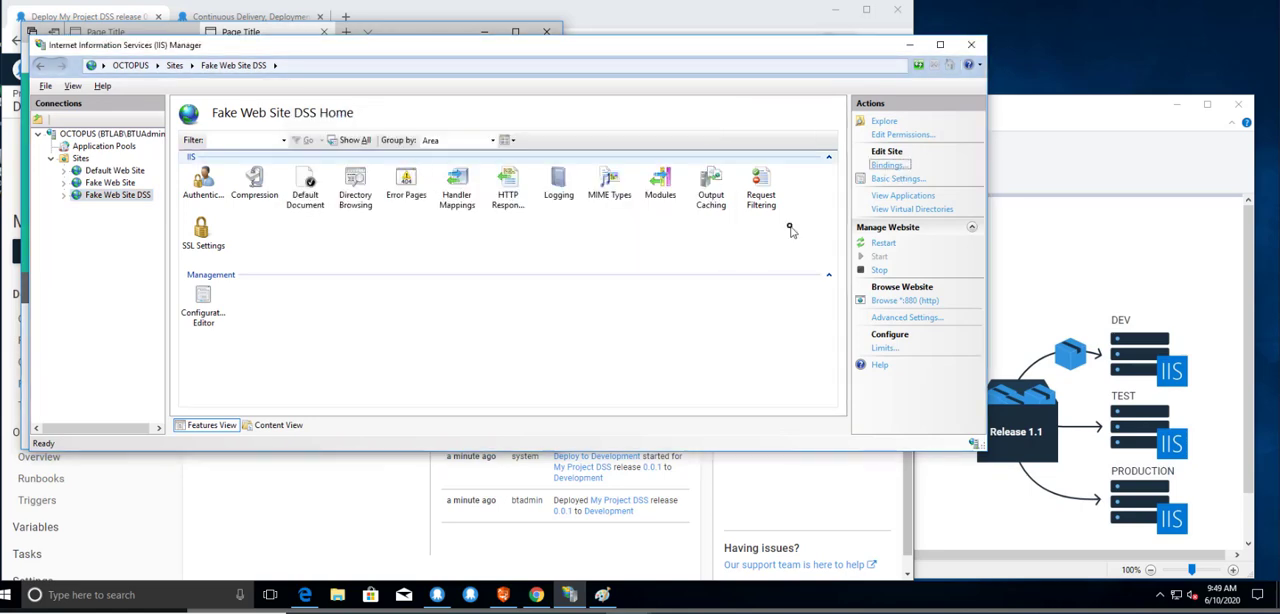
pyautogui.click(128, 148)
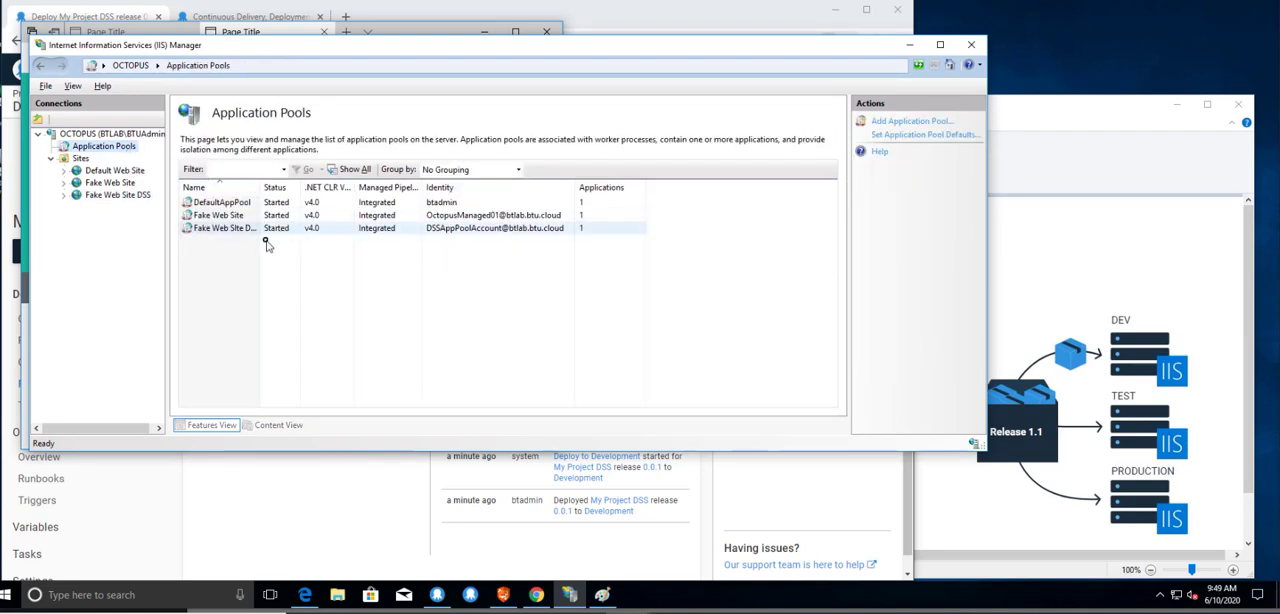
pyautogui.click(456, 231)
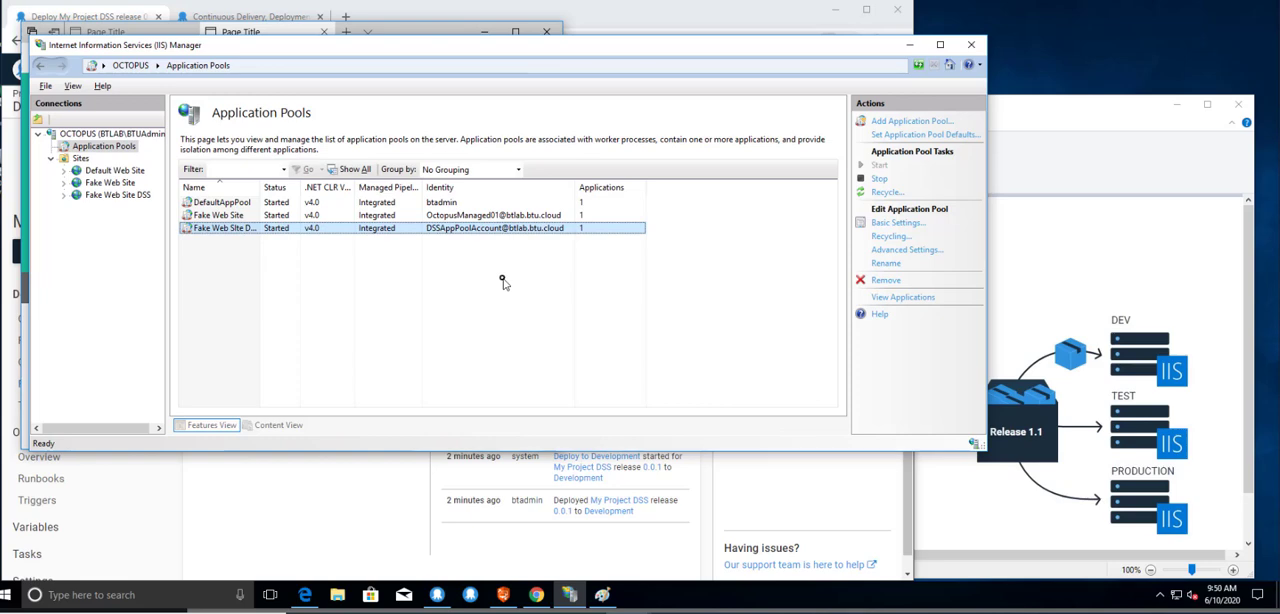
# Reopen the My Project DSS deployment process in Octopus Deploy, and switch to the CI/CD pipeline diagram in Paint.
pyautogui.click(263, 517)
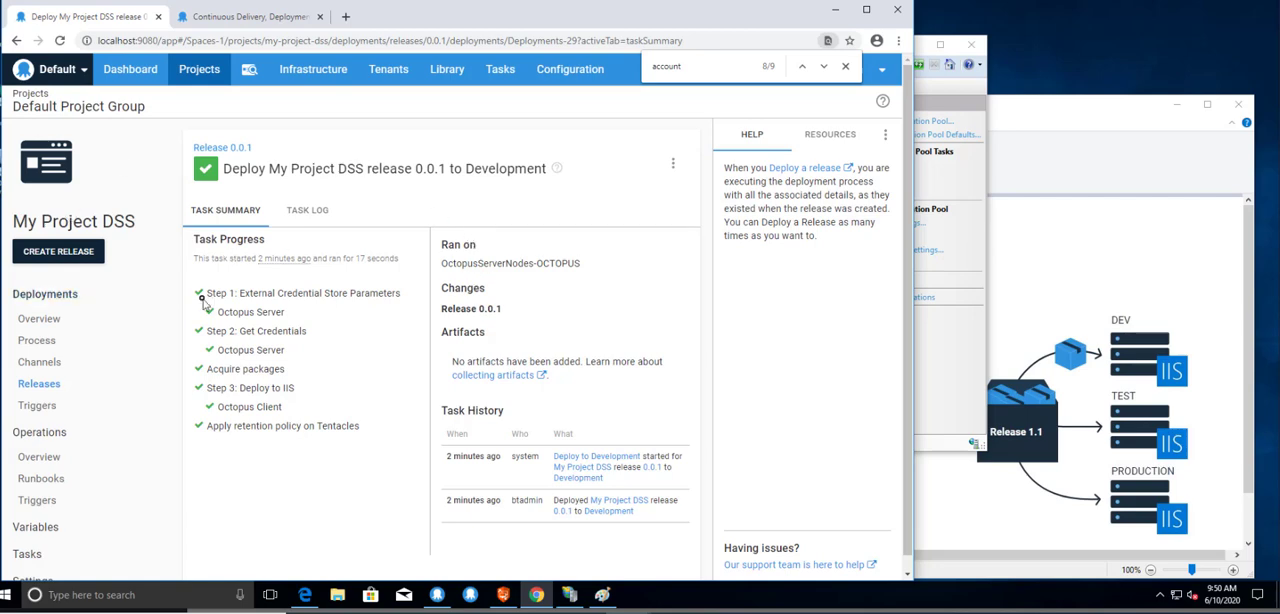
pyautogui.click(38, 341)
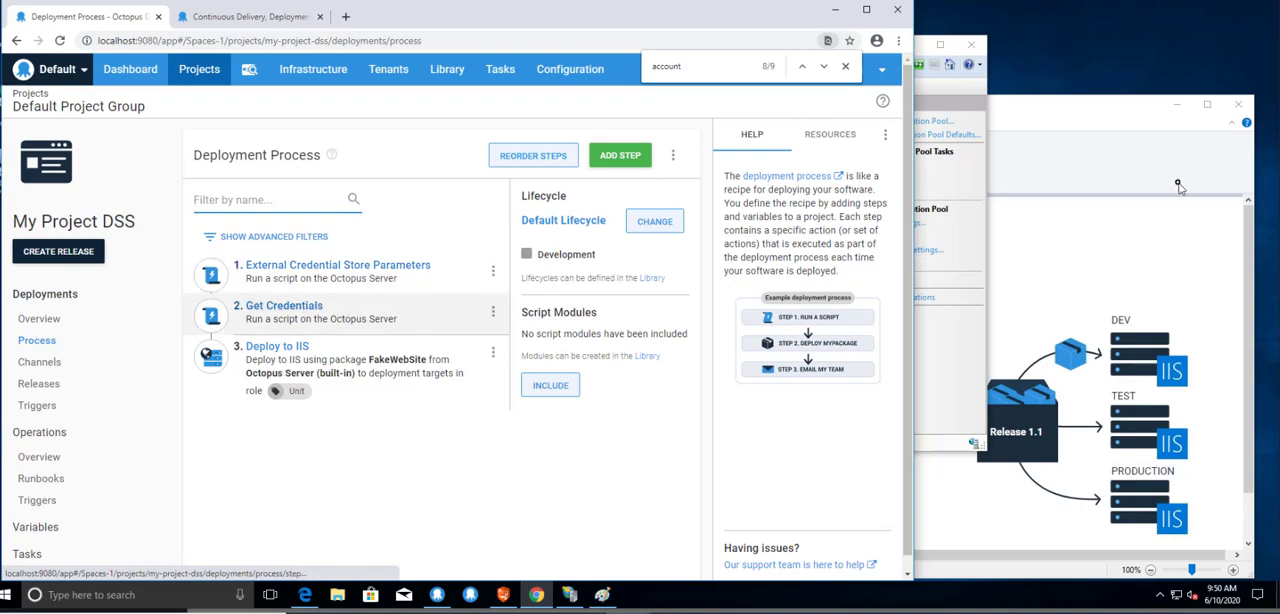
pyautogui.click(1075, 132)
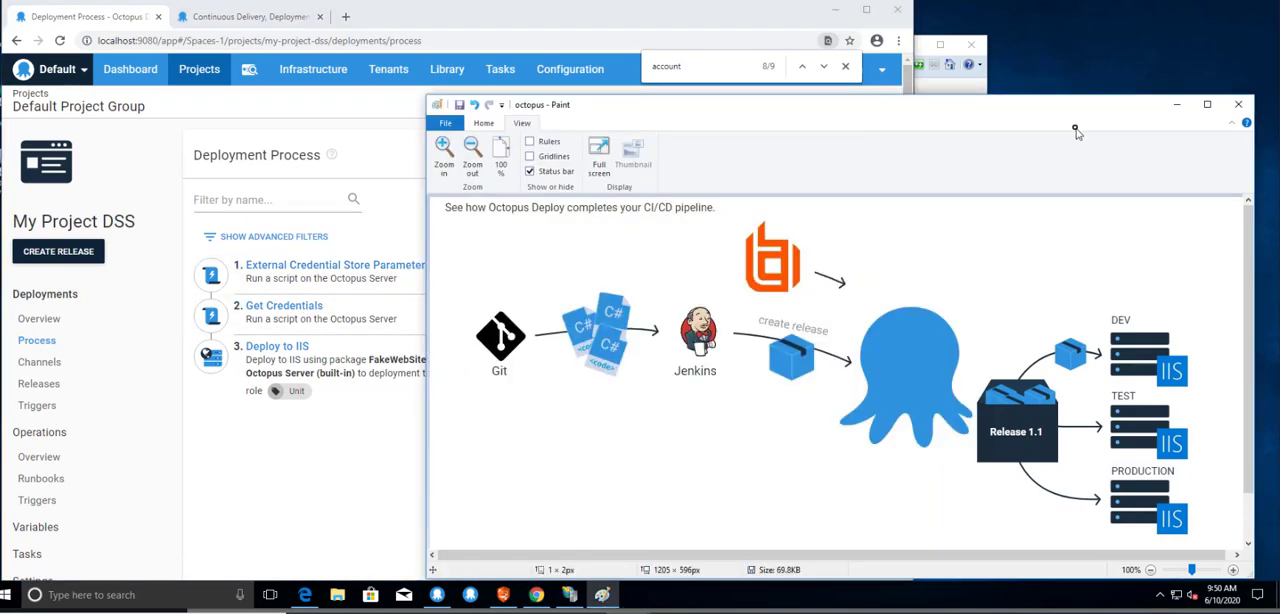